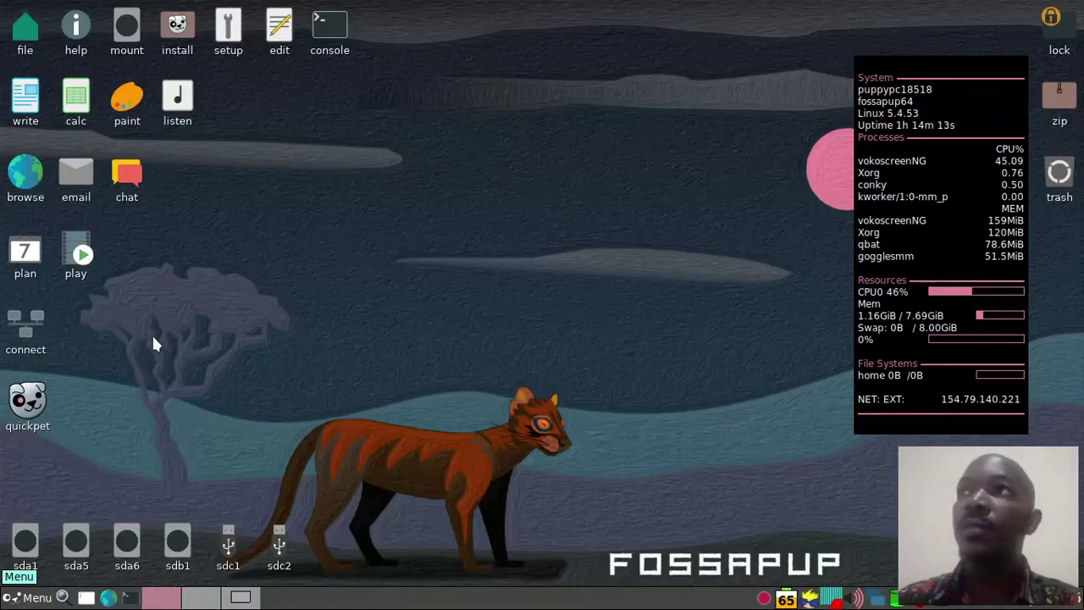
Open the Puppy Package Manager from the system setup tools.
{"action": "left_click", "coordinate": [32, 598]}
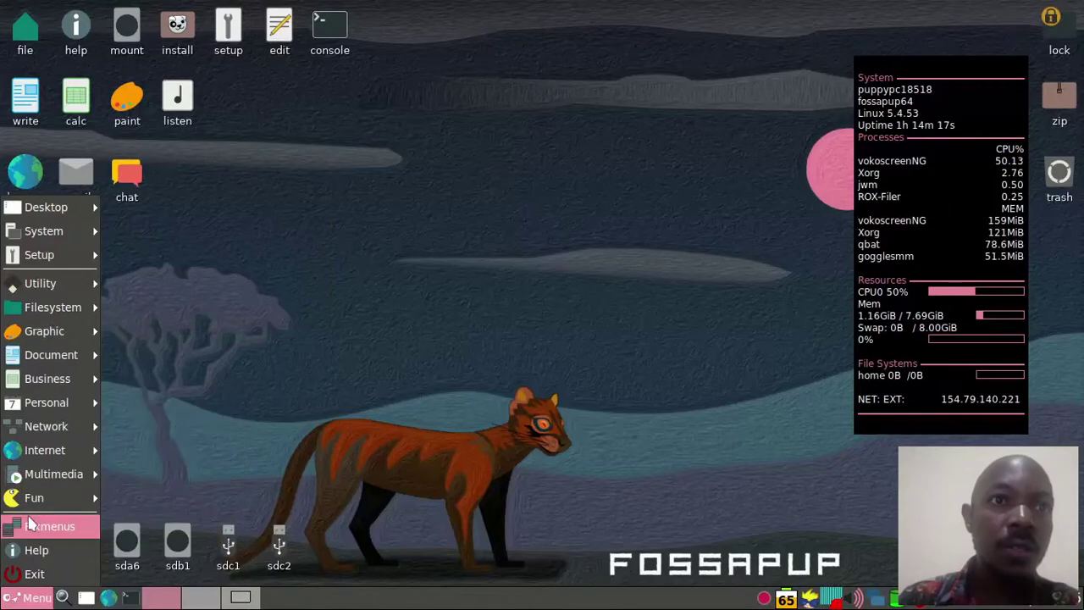
{"action": "mouse_move", "coordinate": [50, 259]}
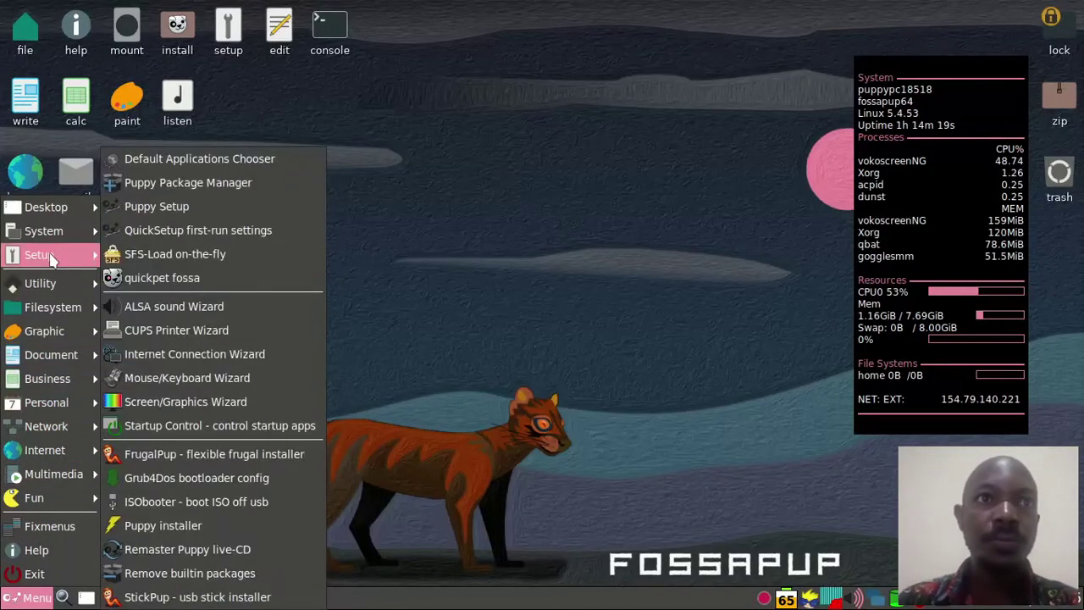
{"action": "mouse_move", "coordinate": [83, 369]}
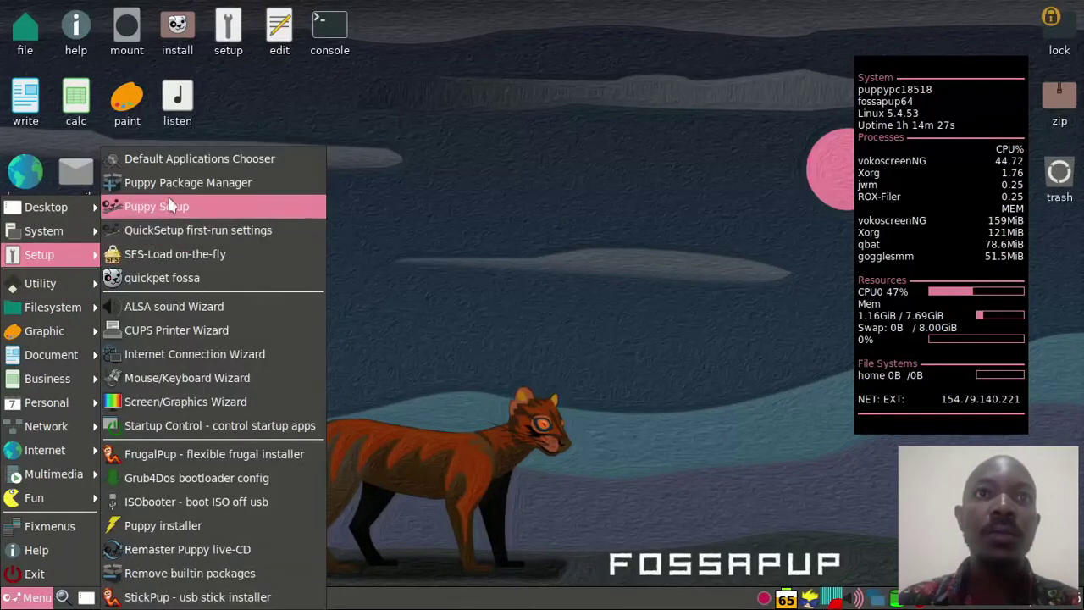
{"action": "left_click", "coordinate": [225, 183]}
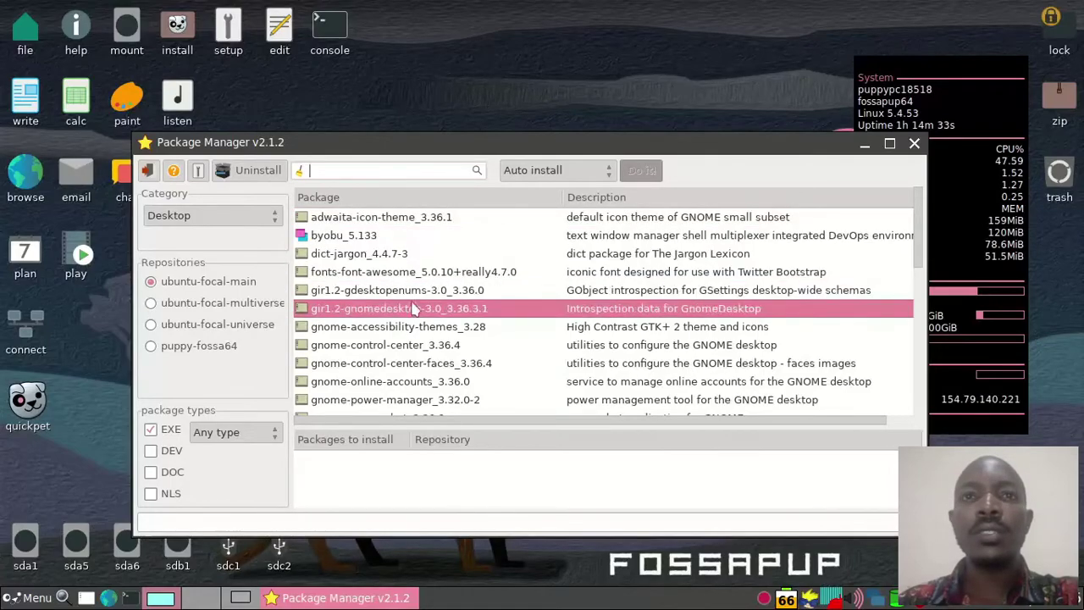
Look through the Desktop category packages in the ubuntu-focal-main repository and close the package manager.
{"action": "scroll", "coordinate": [426, 302], "scroll_direction": "down", "scroll_amount": 2}
{"action": "scroll", "coordinate": [426, 302], "scroll_direction": "down", "scroll_amount": 6}
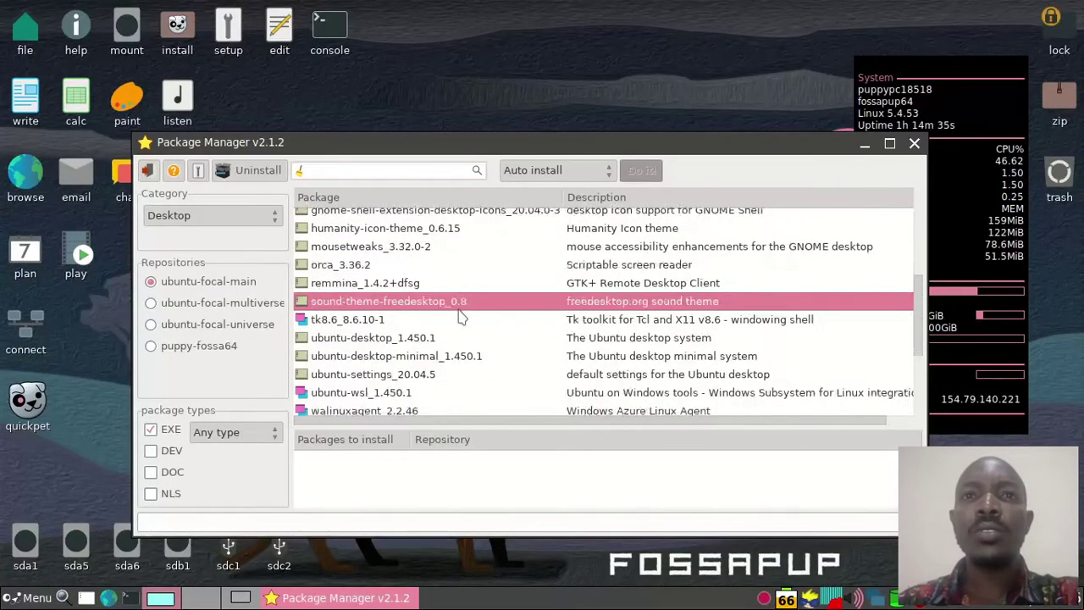
{"action": "scroll", "coordinate": [459, 313], "scroll_direction": "up", "scroll_amount": 9}
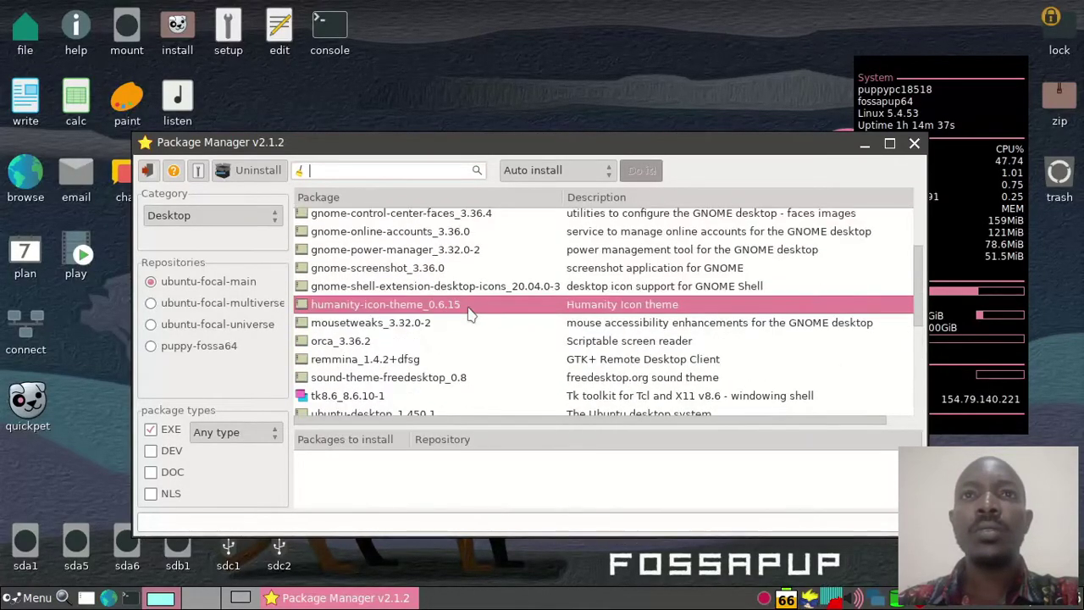
{"action": "scroll", "coordinate": [483, 313], "scroll_direction": "down", "scroll_amount": 7}
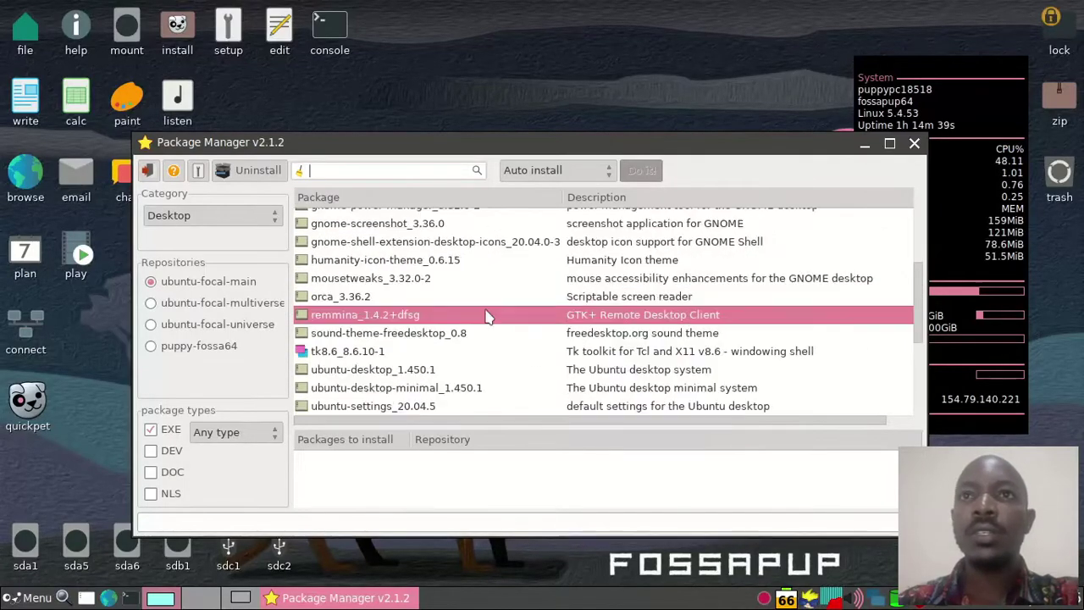
{"action": "left_click", "coordinate": [914, 143]}
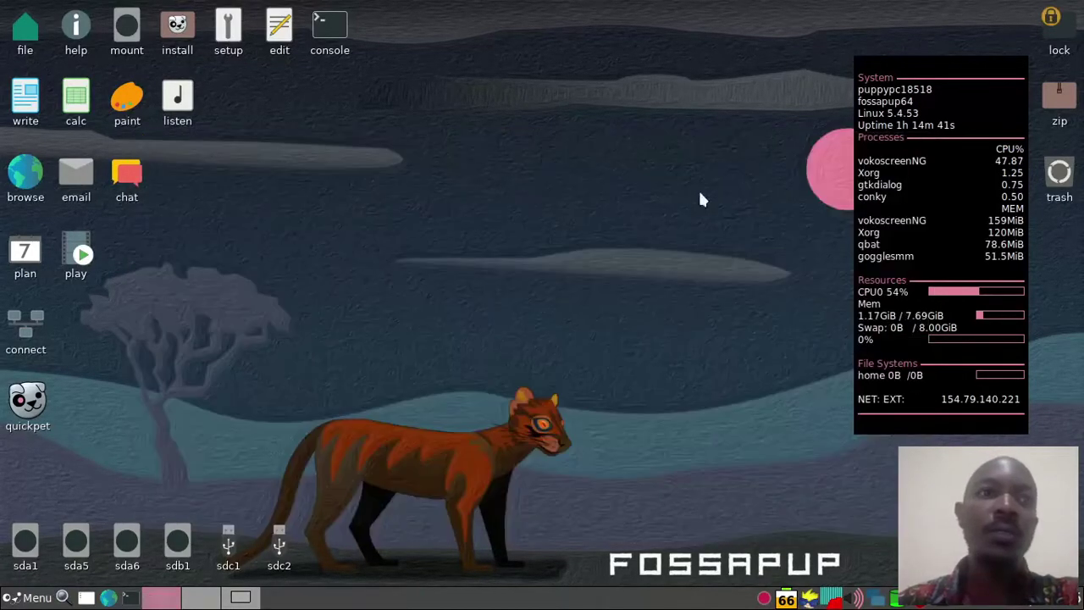
Open Quickpet and view its installable browser, network and office applications.
{"action": "left_click", "coordinate": [28, 402]}
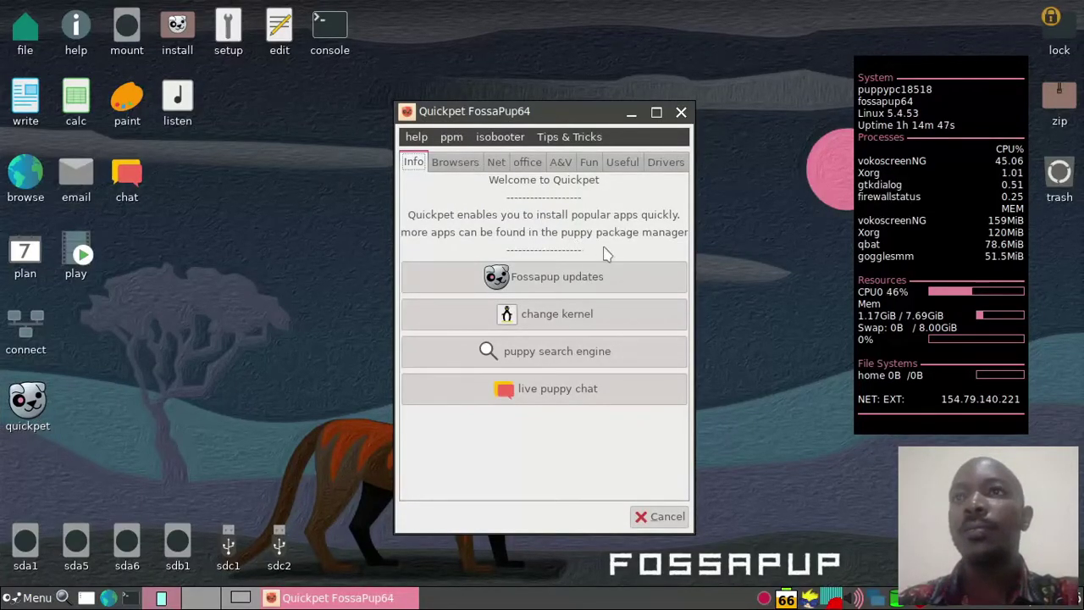
{"action": "left_click", "coordinate": [471, 167]}
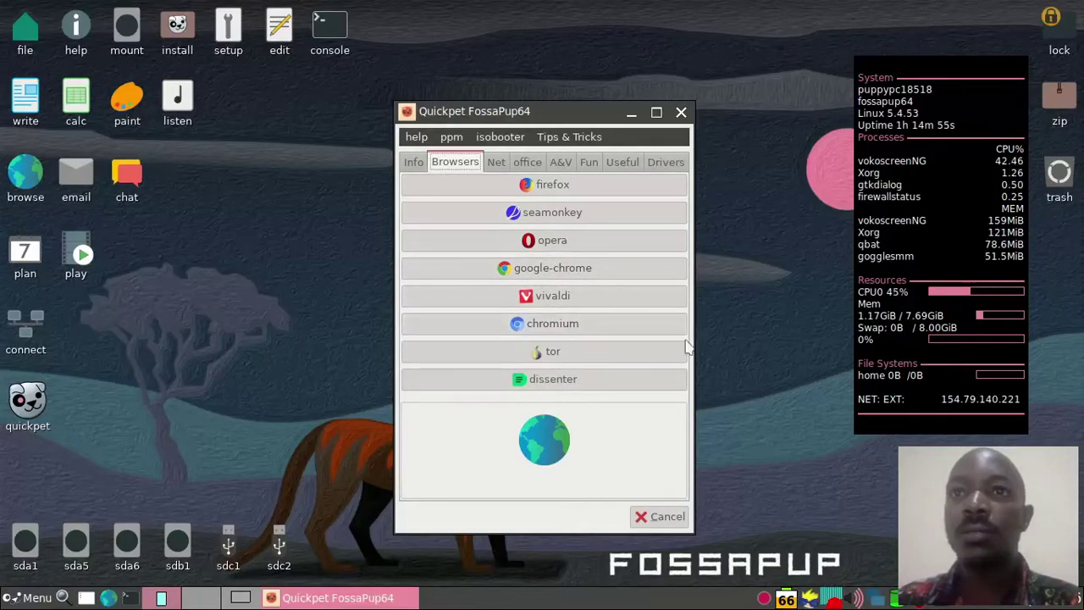
{"action": "left_click", "coordinate": [497, 162]}
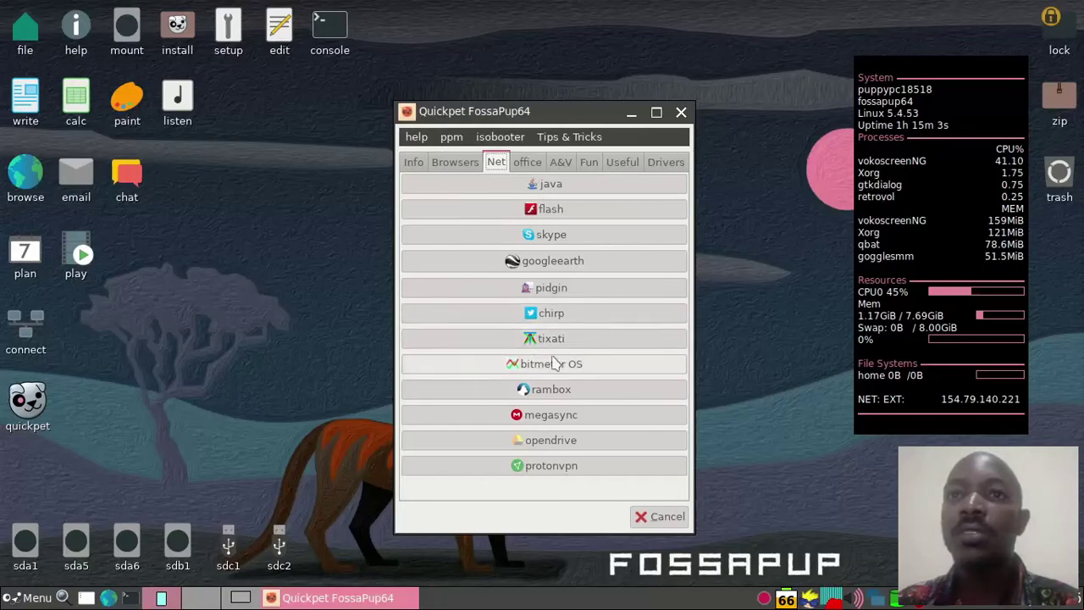
{"action": "left_click", "coordinate": [526, 162]}
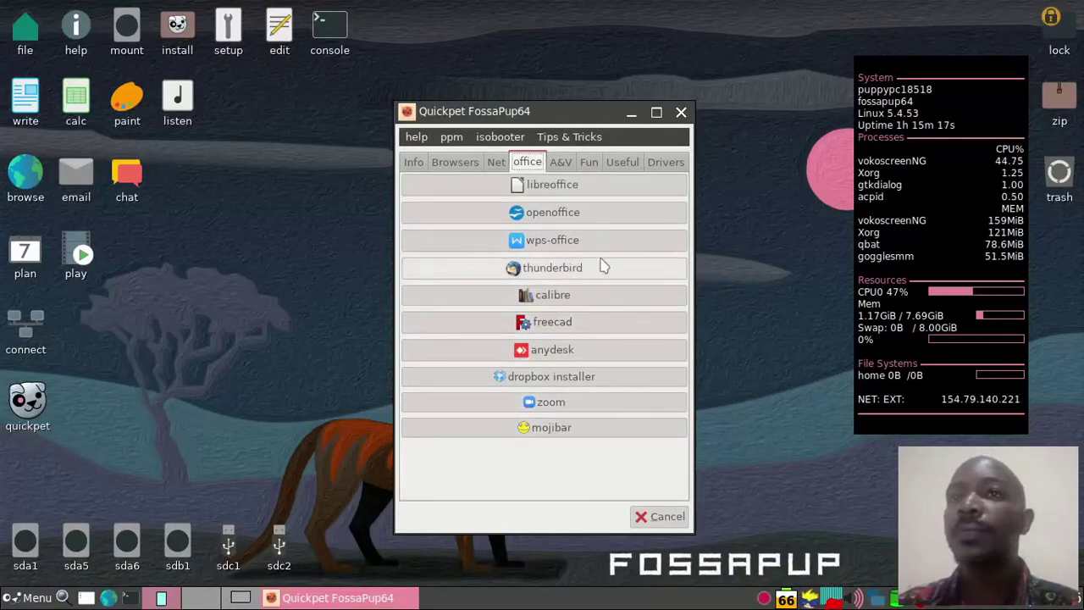
Start the OpenOffice download in Quickpet, examine the available SFS files, and close the downloader without choosing one.
{"action": "left_click", "coordinate": [552, 220]}
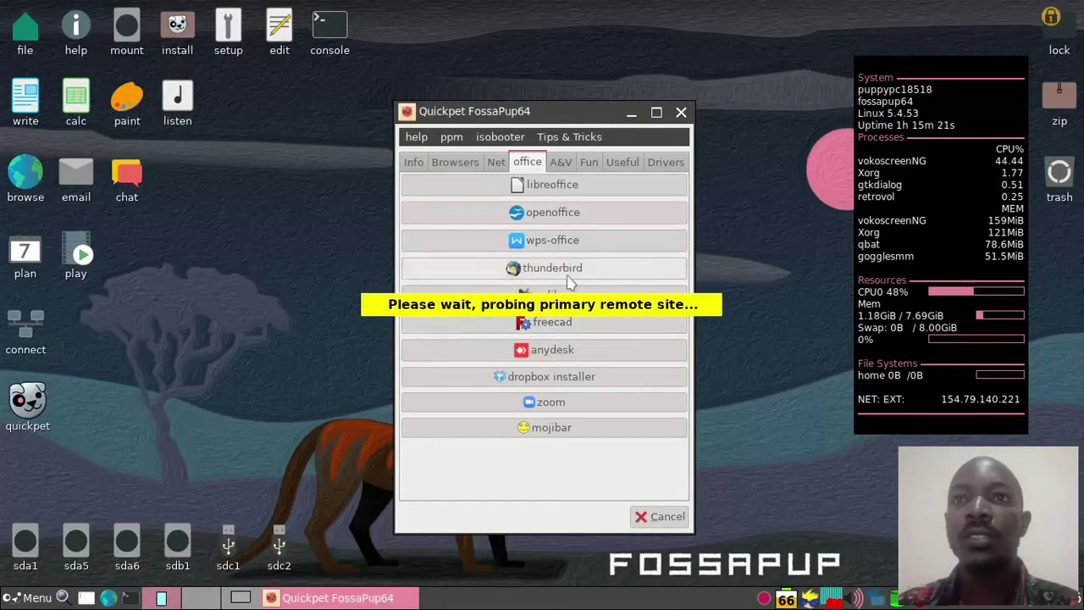
{"action": "scroll", "coordinate": [508, 294], "scroll_direction": "down", "scroll_amount": 3}
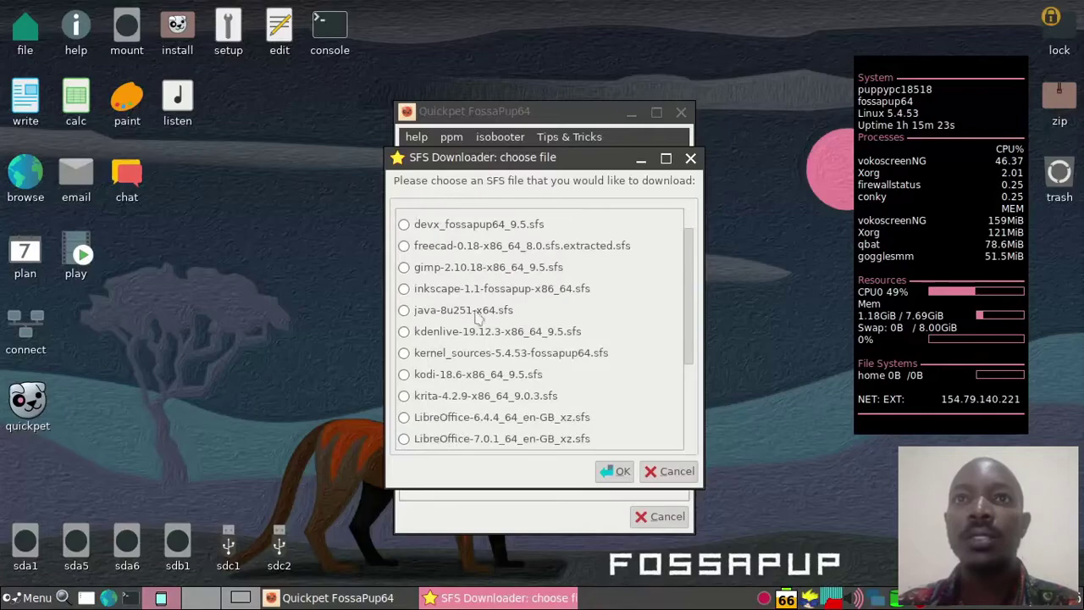
{"action": "scroll", "coordinate": [507, 304], "scroll_direction": "up", "scroll_amount": 3}
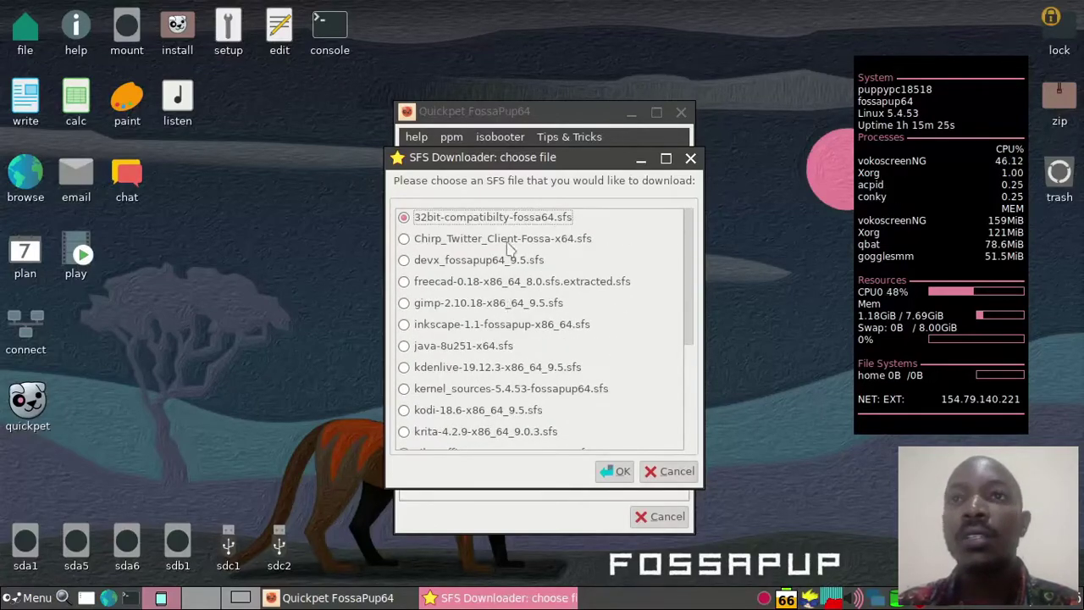
{"action": "scroll", "coordinate": [491, 254], "scroll_direction": "down", "scroll_amount": 5}
{"action": "scroll", "coordinate": [494, 321], "scroll_direction": "up", "scroll_amount": 3}
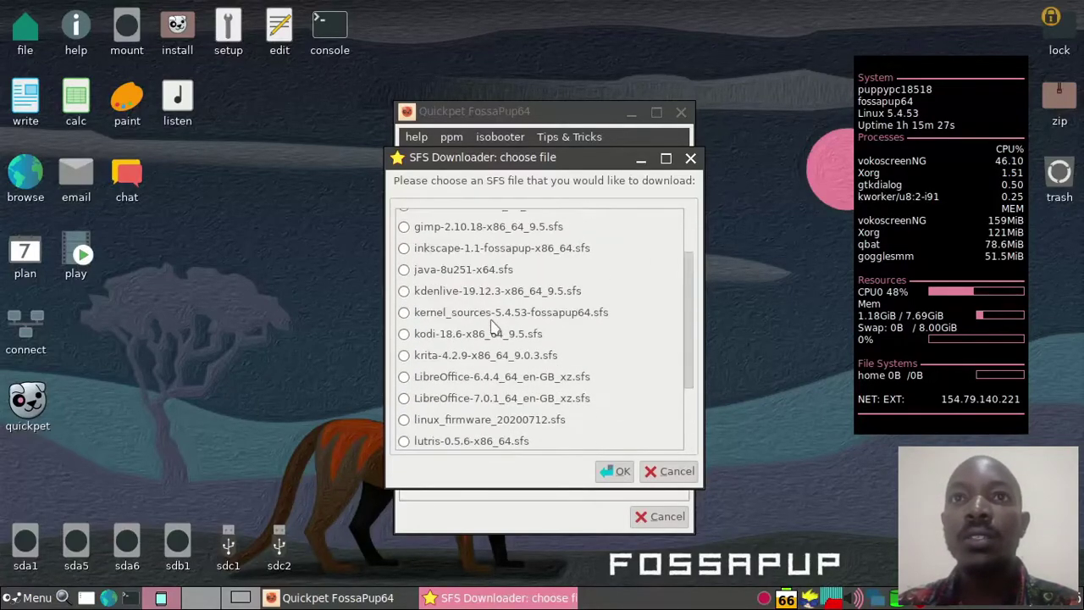
{"action": "scroll", "coordinate": [495, 323], "scroll_direction": "up", "scroll_amount": 2}
{"action": "scroll", "coordinate": [494, 288], "scroll_direction": "down", "scroll_amount": 5}
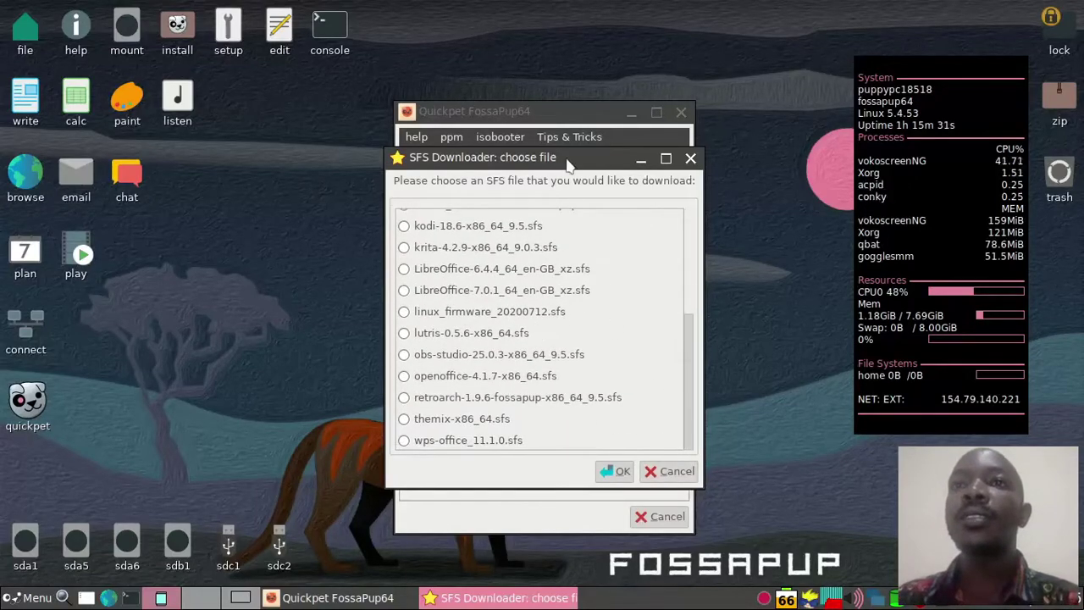
{"action": "left_click_drag", "start_coordinate": [567, 158], "coordinate": [550, 85]}
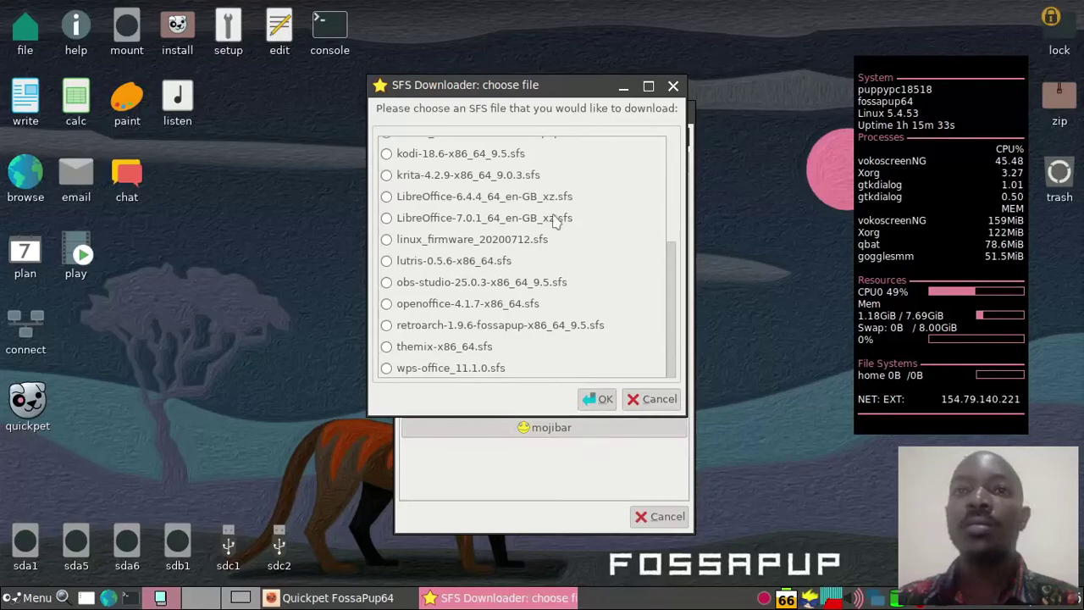
{"action": "left_click_drag", "start_coordinate": [532, 89], "coordinate": [488, 142]}
{"action": "left_click", "coordinate": [630, 139]}
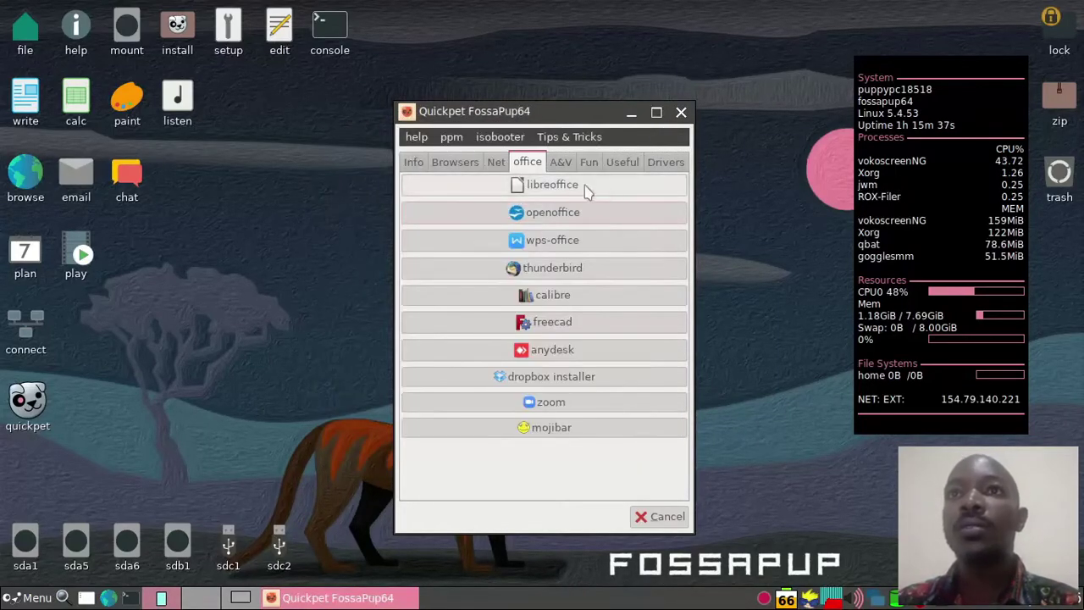
View Quickpet's audio and video, fun, useful and driver listings, and close Quickpet.
{"action": "left_click", "coordinate": [562, 162]}
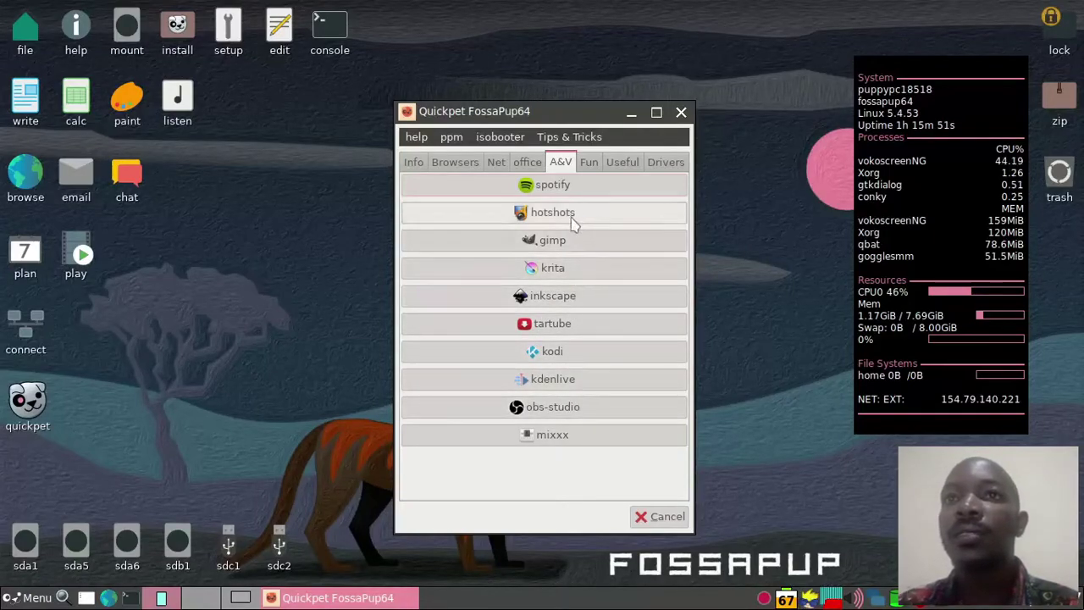
{"action": "left_click", "coordinate": [589, 161]}
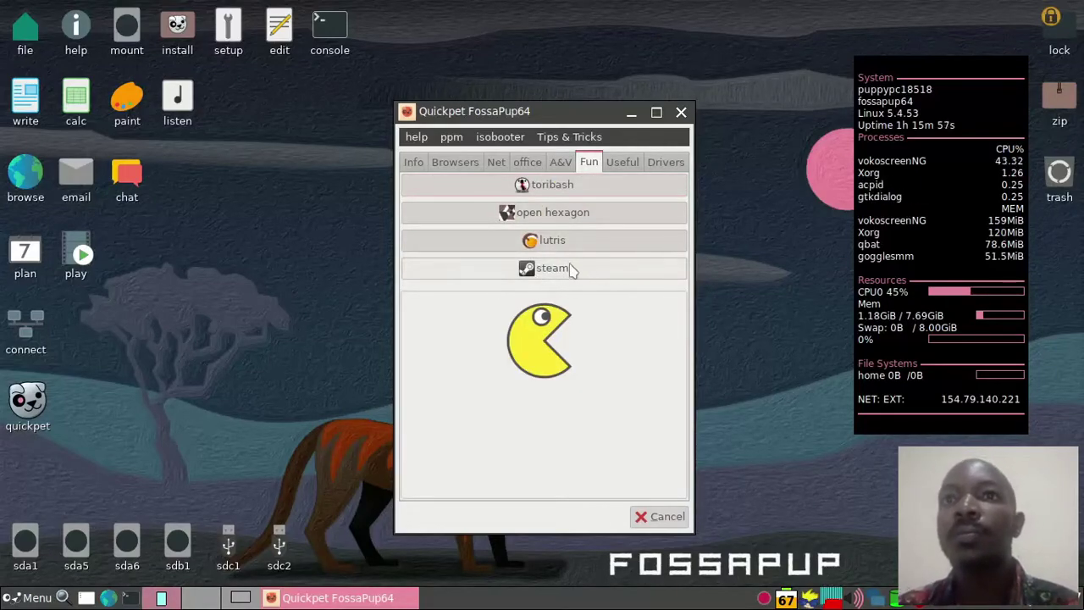
{"action": "left_click", "coordinate": [627, 165]}
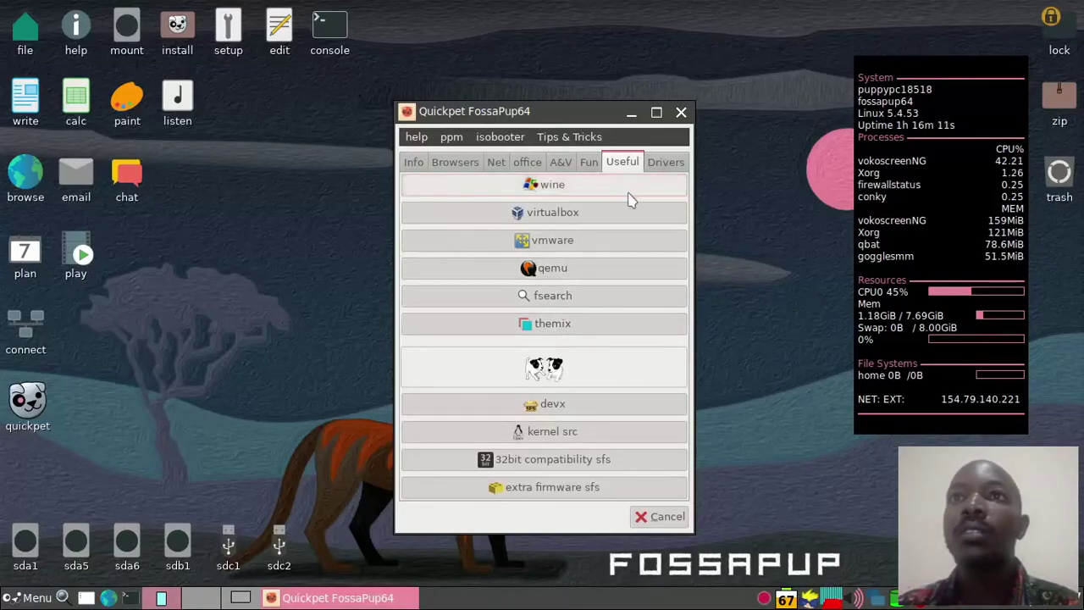
{"action": "left_click", "coordinate": [665, 168]}
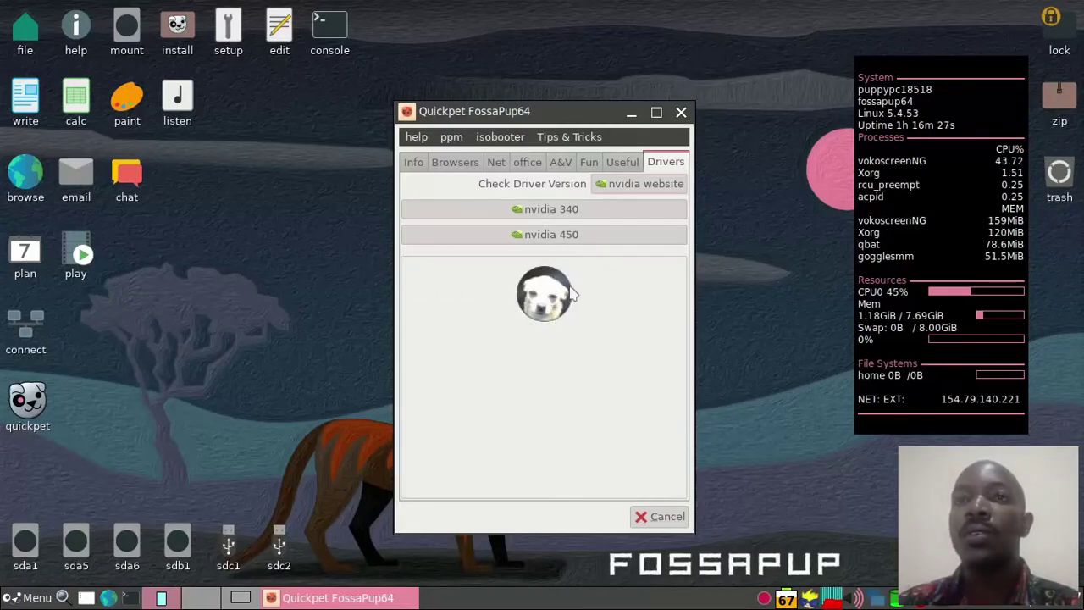
{"action": "left_click", "coordinate": [681, 111]}
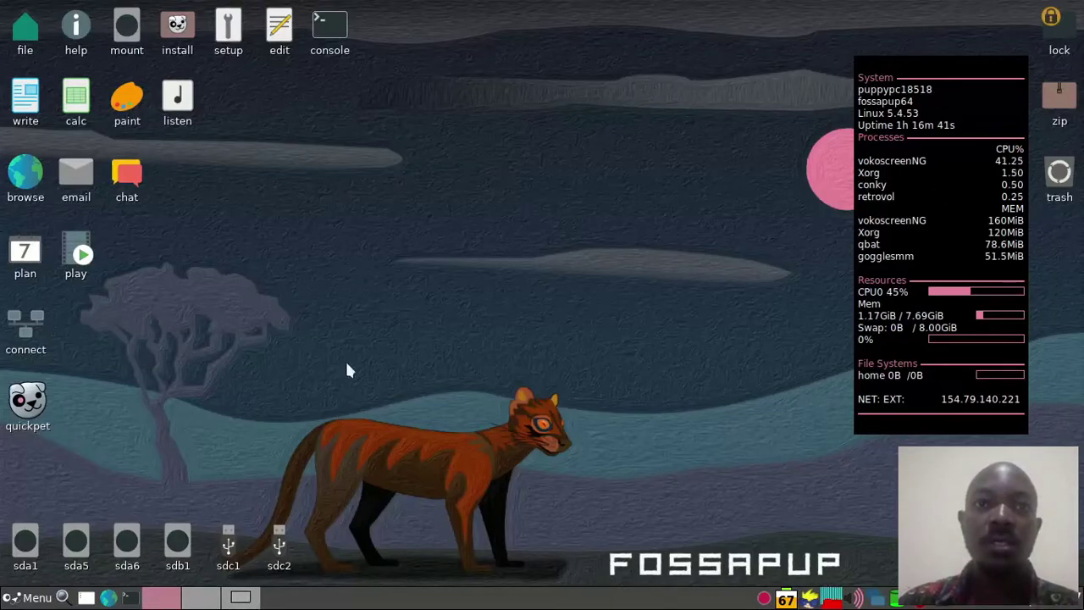
Visit virtual desktop 2, return to desktop 1, and launch the mpv media player there.
{"action": "left_click", "coordinate": [197, 599]}
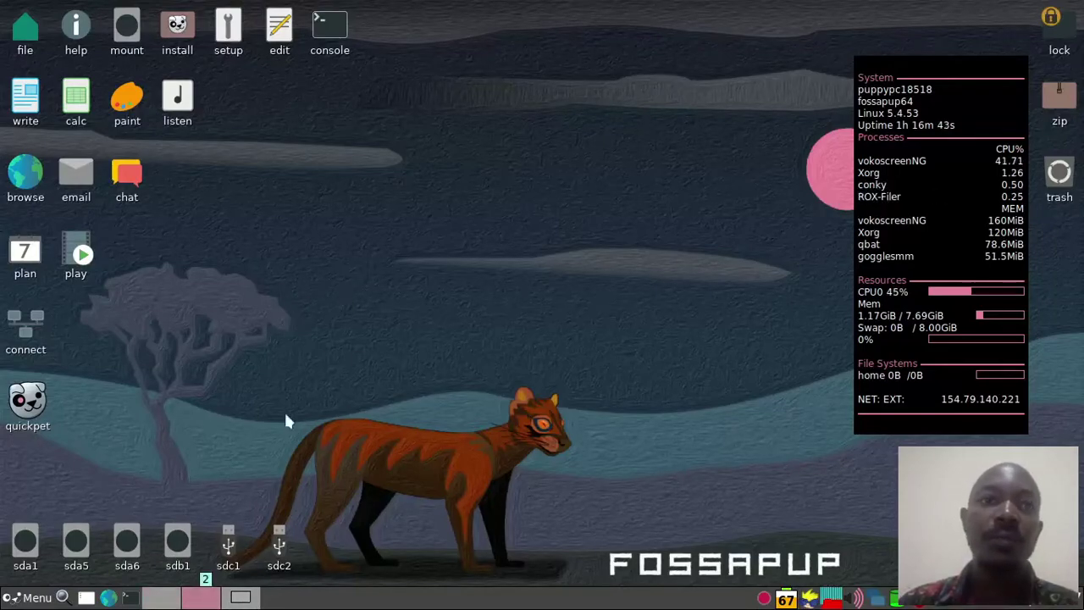
{"action": "left_click", "coordinate": [162, 599]}
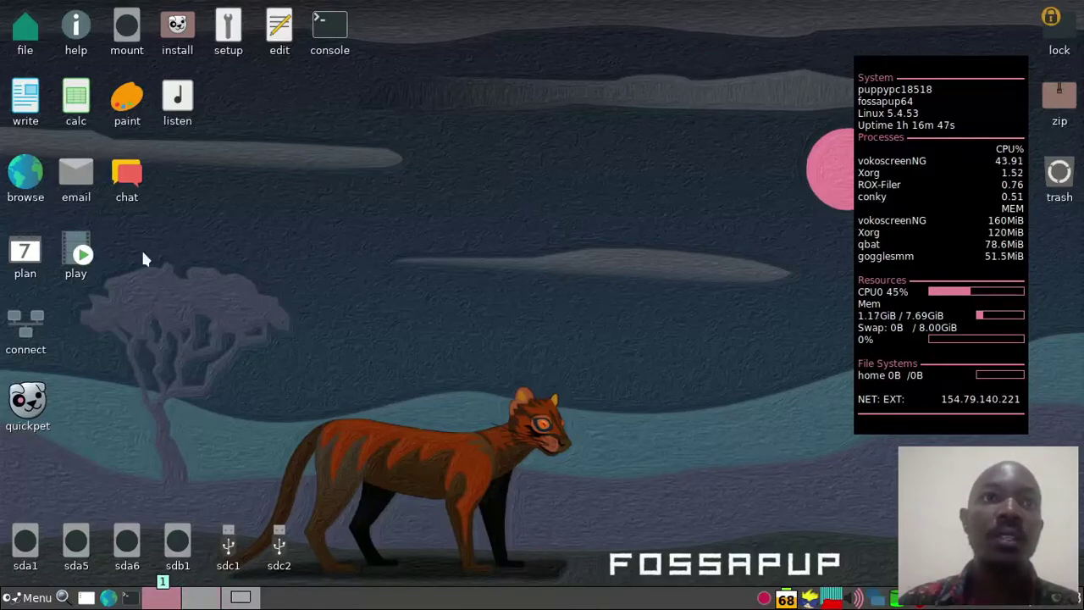
{"action": "left_click", "coordinate": [77, 269]}
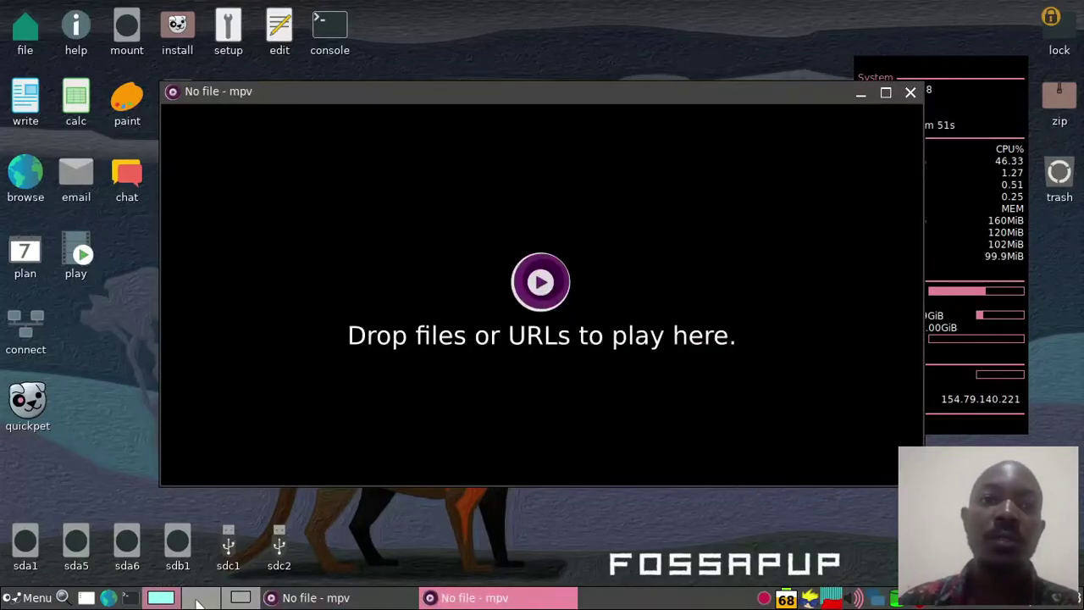
Switch back and forth between virtual desktops 1 and 2, ending on desktop 2.
{"action": "left_click", "coordinate": [200, 599]}
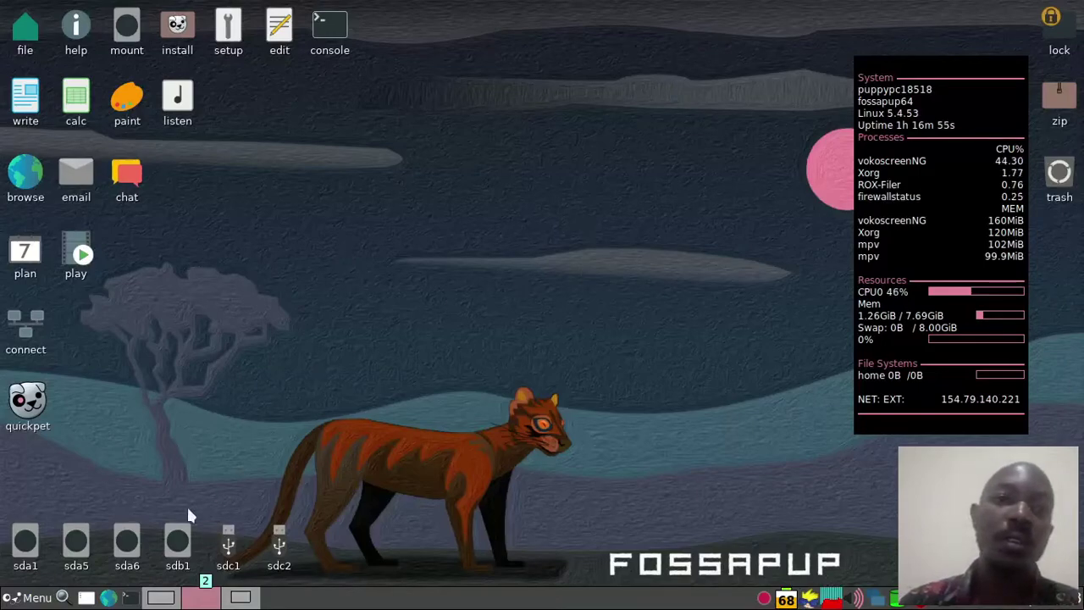
{"action": "left_click", "coordinate": [164, 598]}
{"action": "left_click", "coordinate": [199, 599]}
{"action": "left_click", "coordinate": [153, 598]}
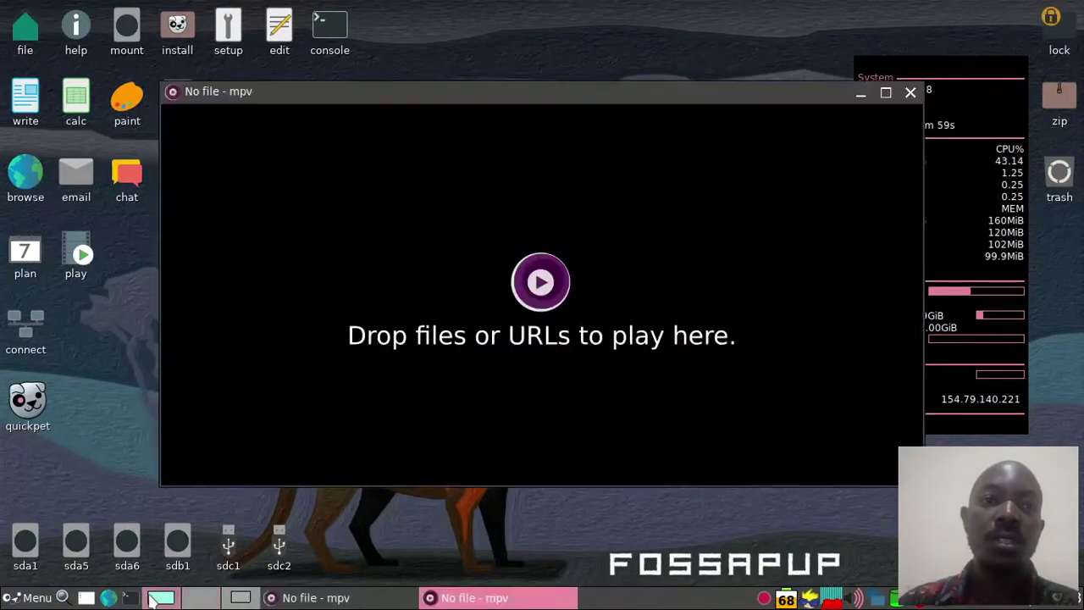
{"action": "left_click", "coordinate": [199, 598]}
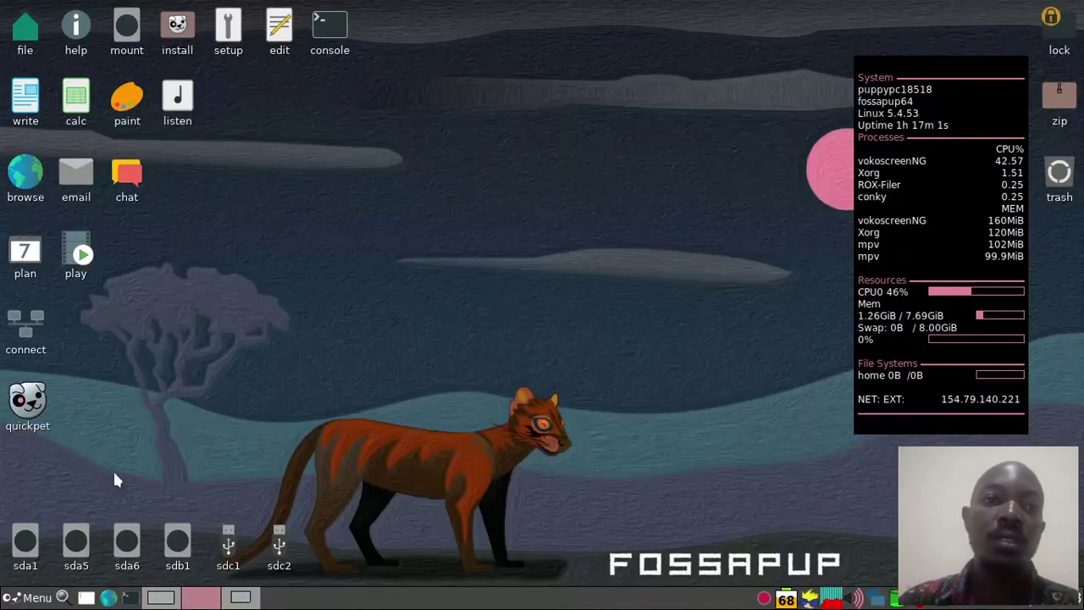
{"action": "left_click", "coordinate": [15, 599]}
{"action": "mouse_move", "coordinate": [46, 293]}
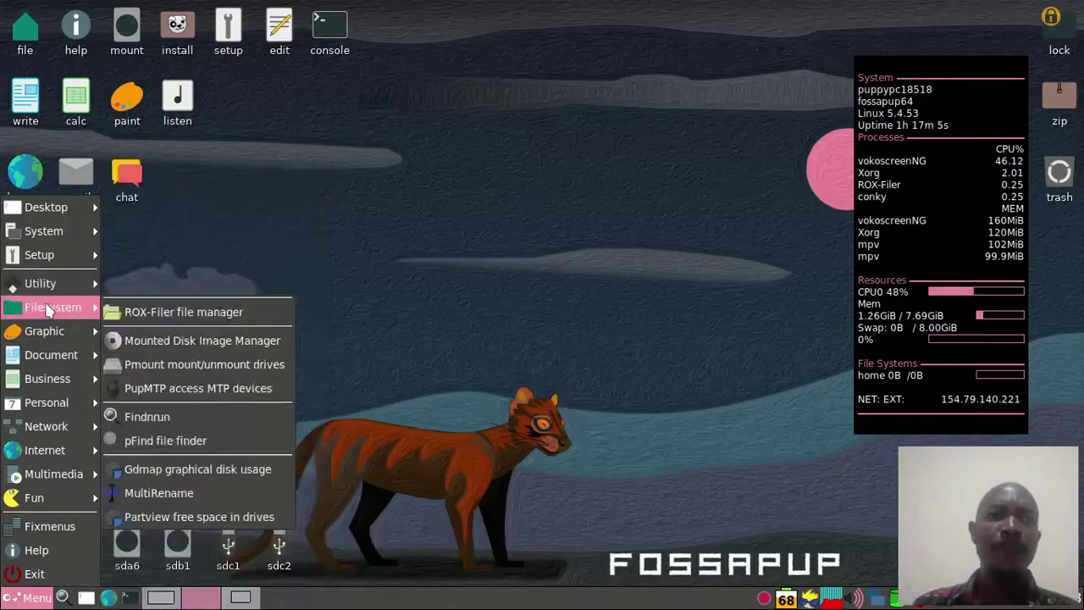
{"action": "key", "text": "Escape"}
Open the Findnrun application finder on virtual desktop 2.
{"action": "left_click", "coordinate": [66, 598]}
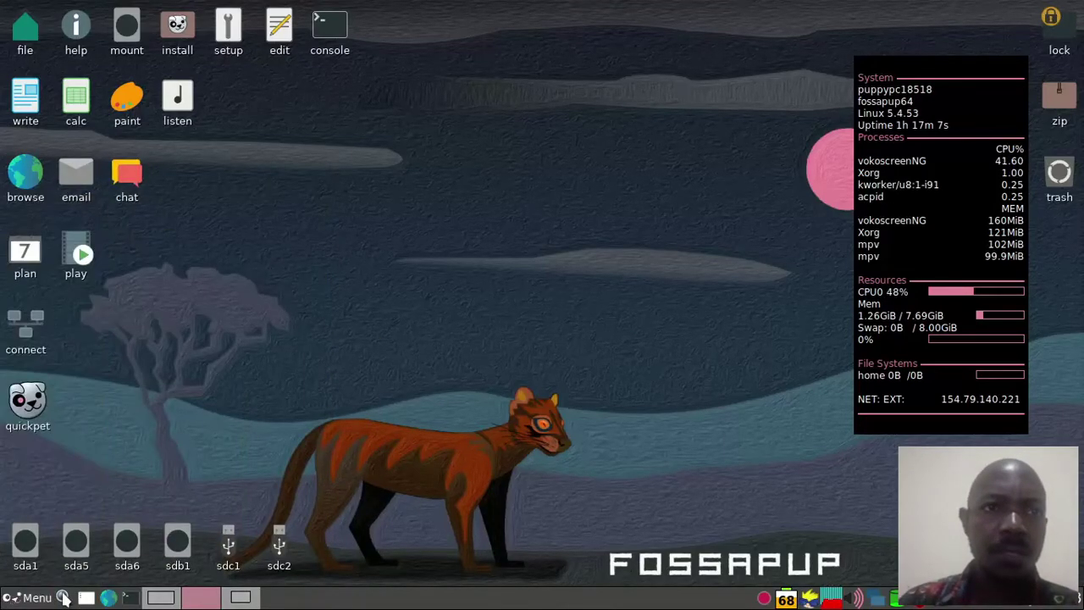
{"action": "left_click", "coordinate": [65, 599]}
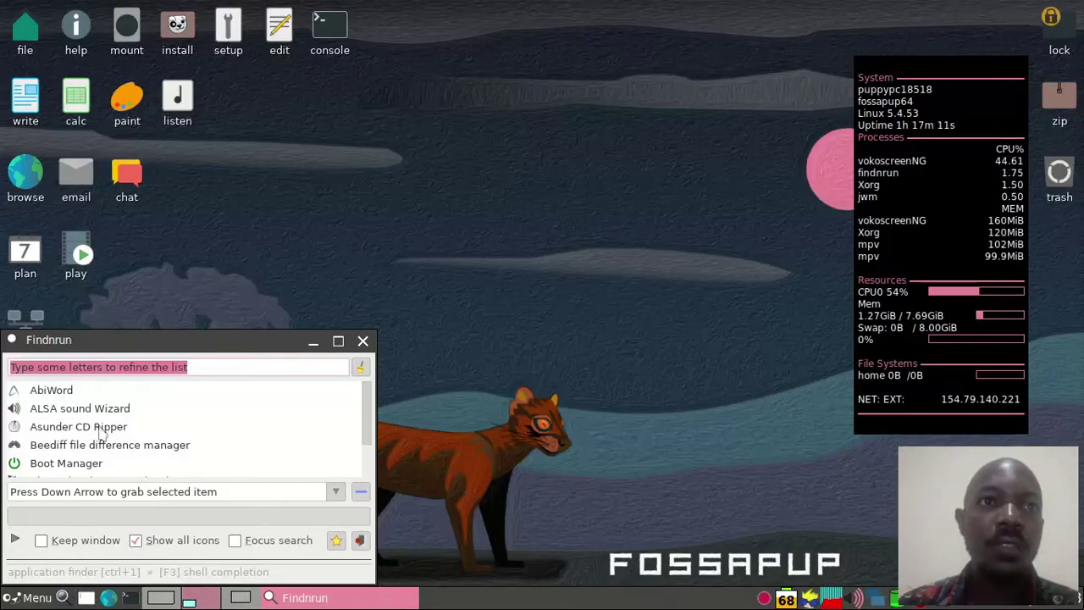
{"action": "left_click", "coordinate": [25, 598]}
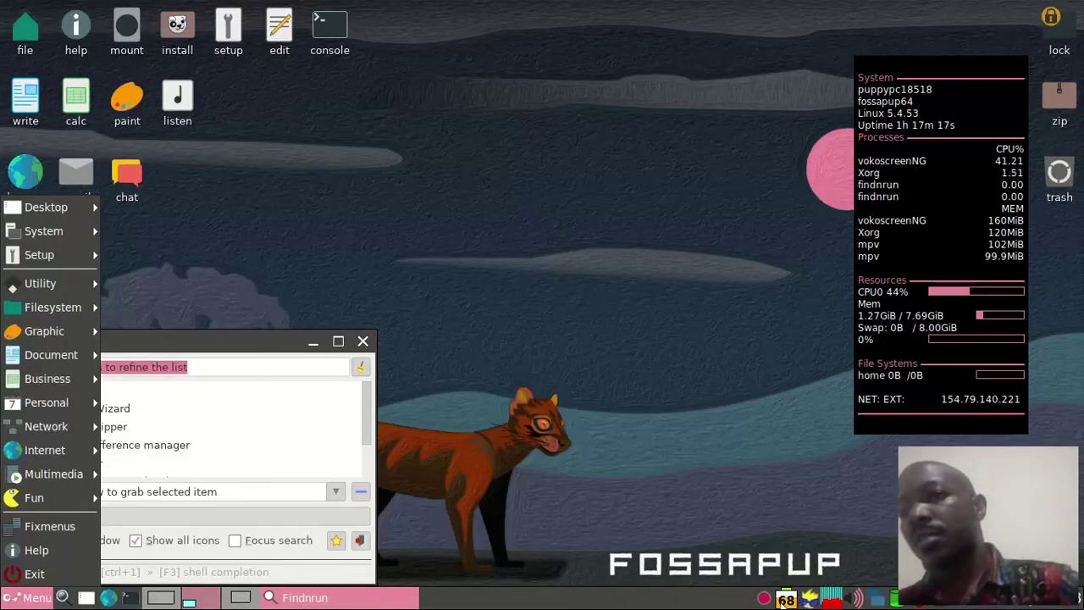
{"action": "left_click", "coordinate": [801, 580]}
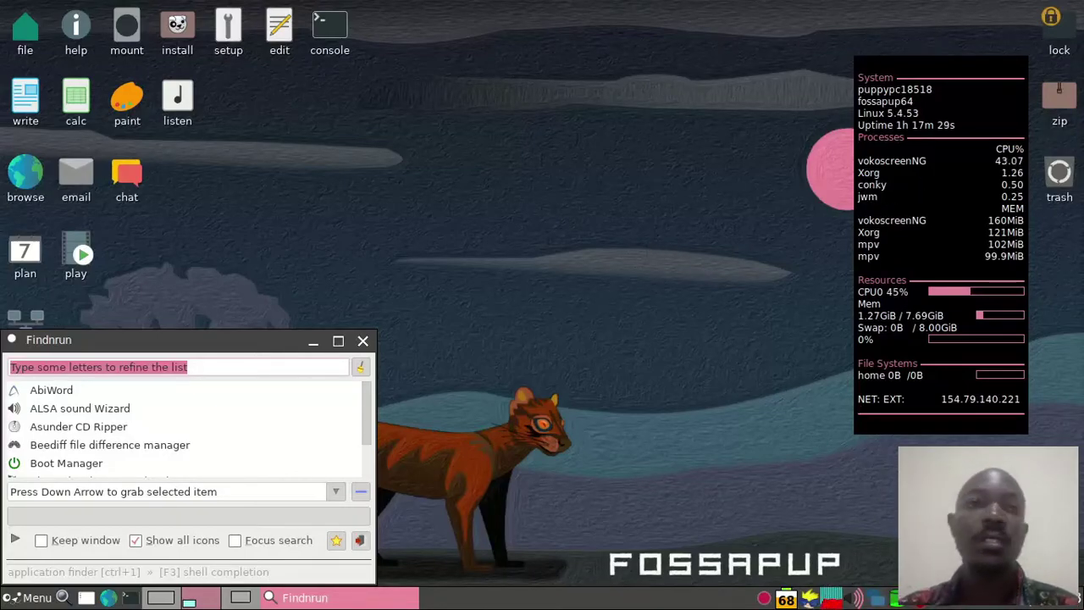
Show the volume slider, view drive usage in Partview, and close both Partview and Findnrun.
{"action": "left_click", "coordinate": [854, 595]}
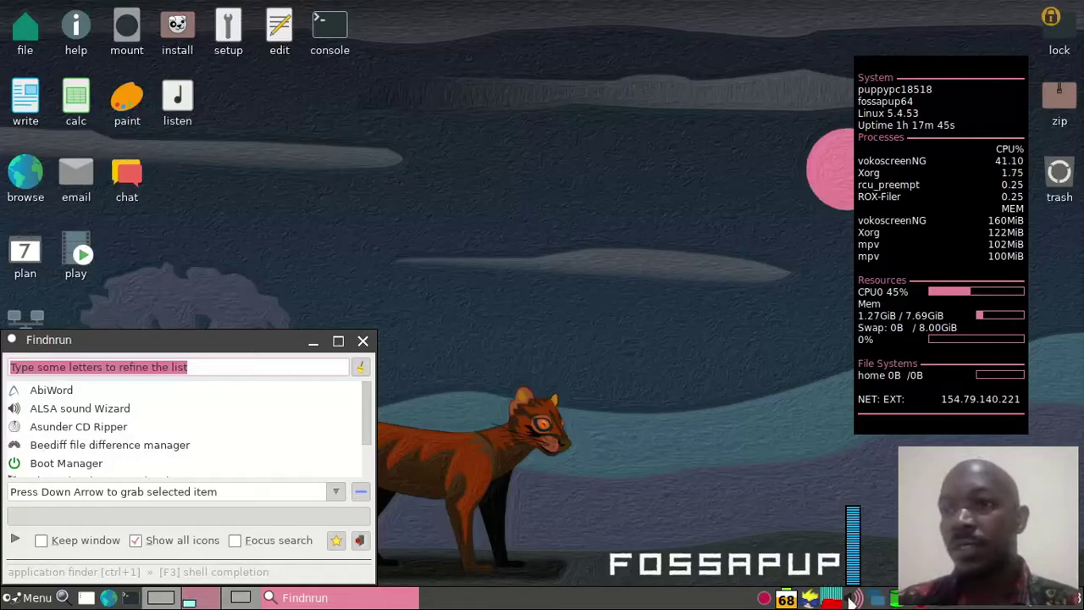
{"action": "left_click", "coordinate": [897, 598]}
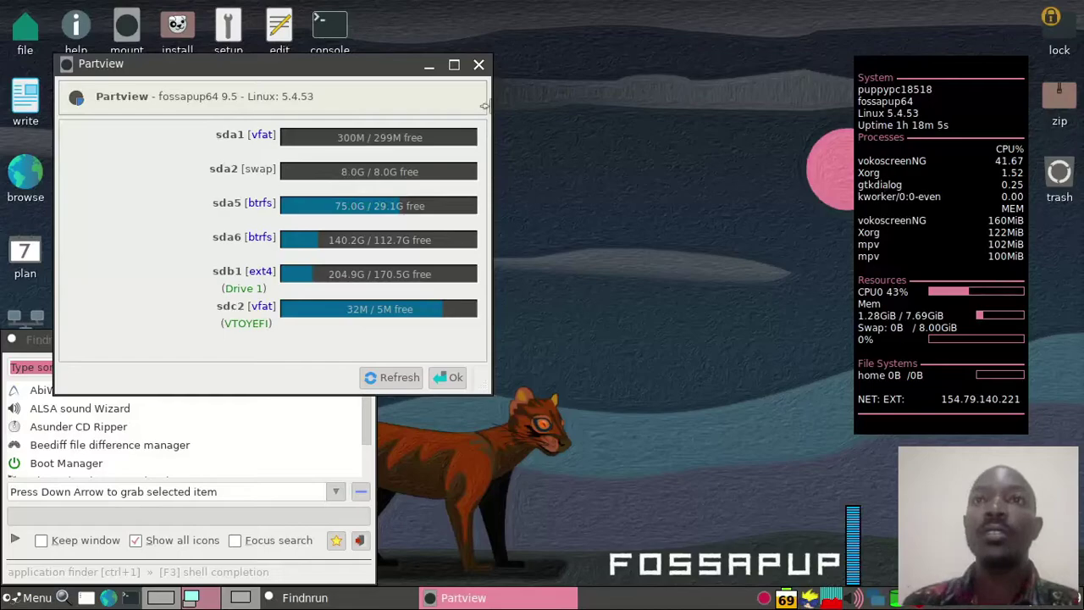
{"action": "left_click", "coordinate": [479, 66]}
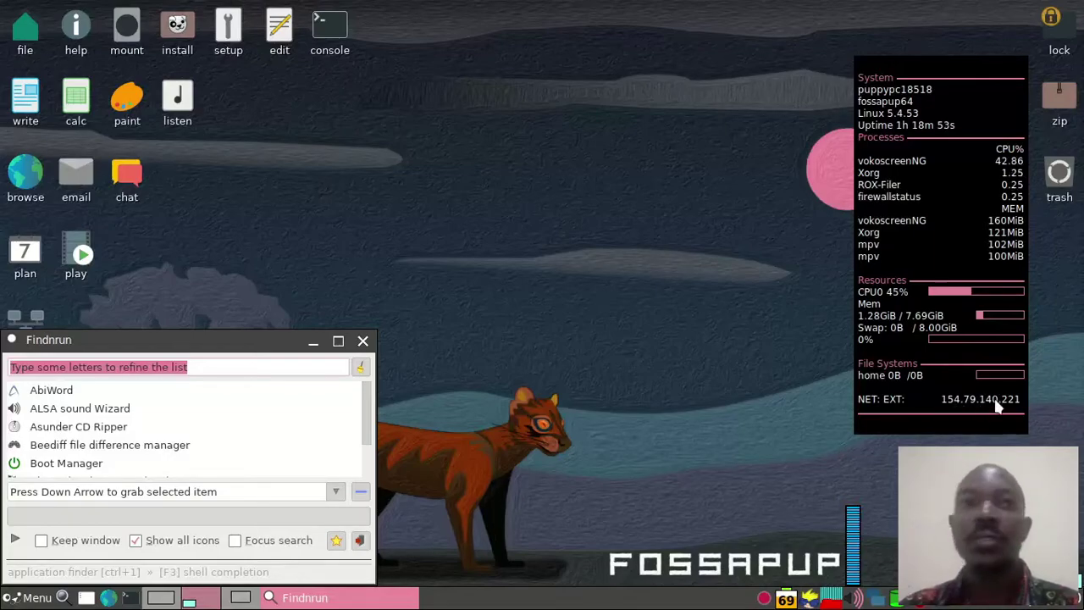
{"action": "left_click", "coordinate": [363, 339]}
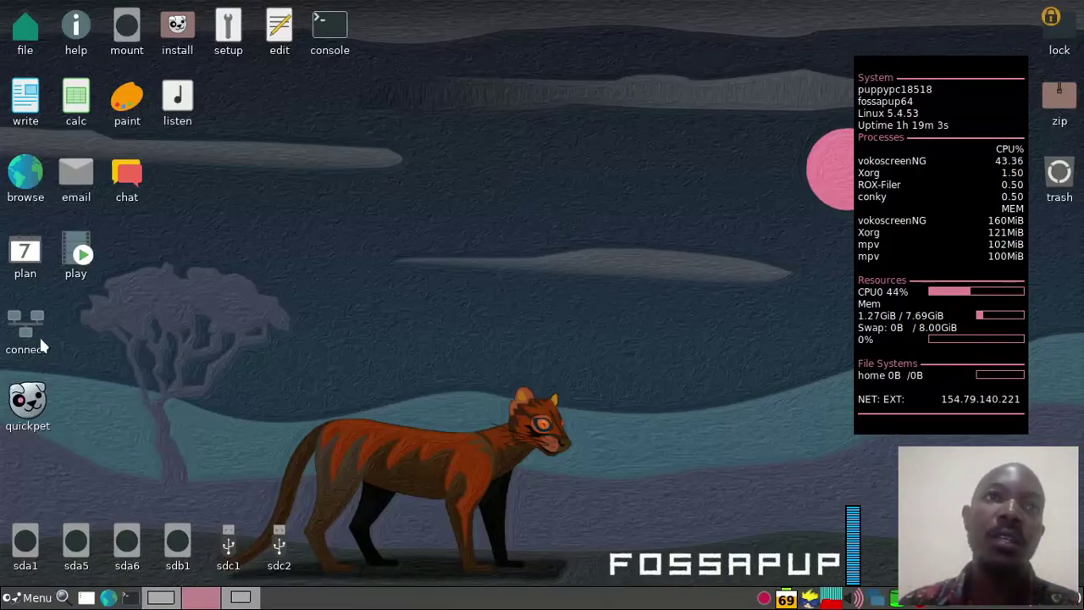
Launch the Chromium web browser, search Google for "youtube", and open the YouTube home page.
{"action": "left_click", "coordinate": [14, 598]}
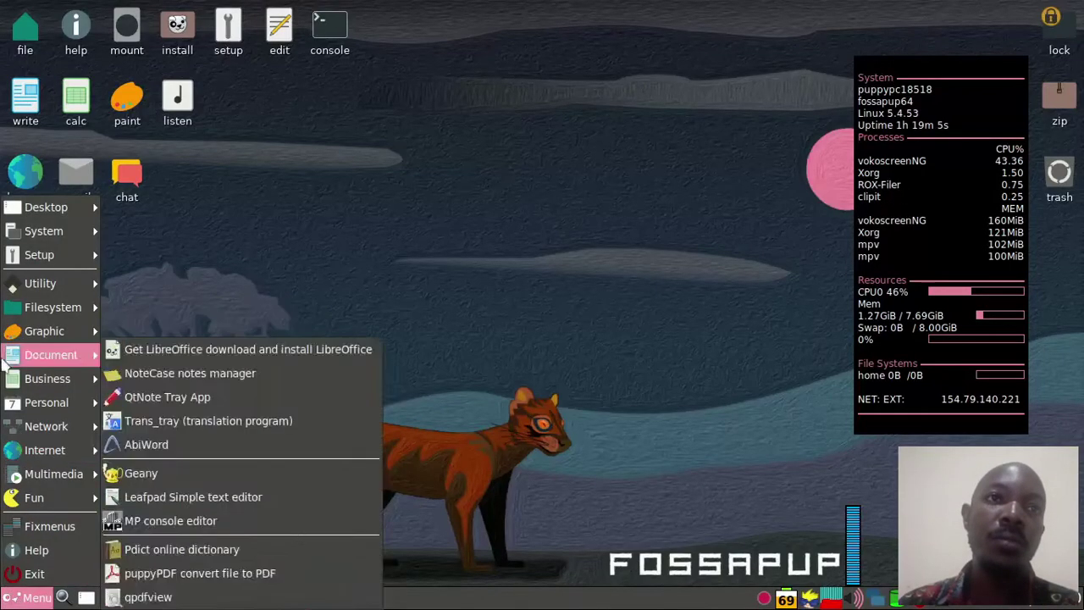
{"action": "mouse_move", "coordinate": [53, 430]}
{"action": "mouse_move", "coordinate": [45, 453]}
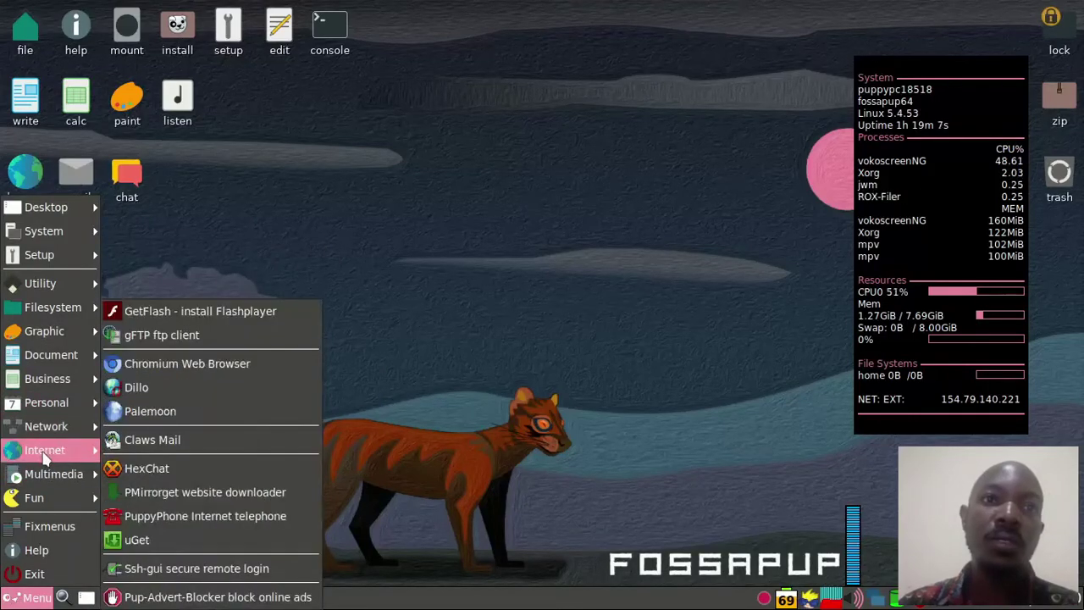
{"action": "left_click", "coordinate": [170, 366]}
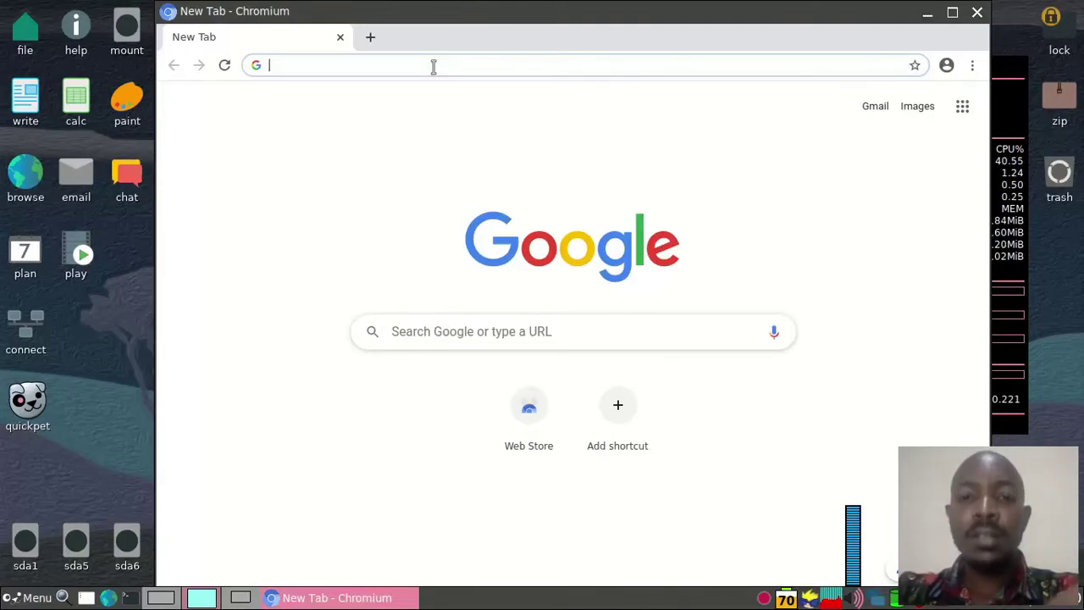
{"action": "type", "text": "youtube"}
{"action": "key", "text": "Return"}
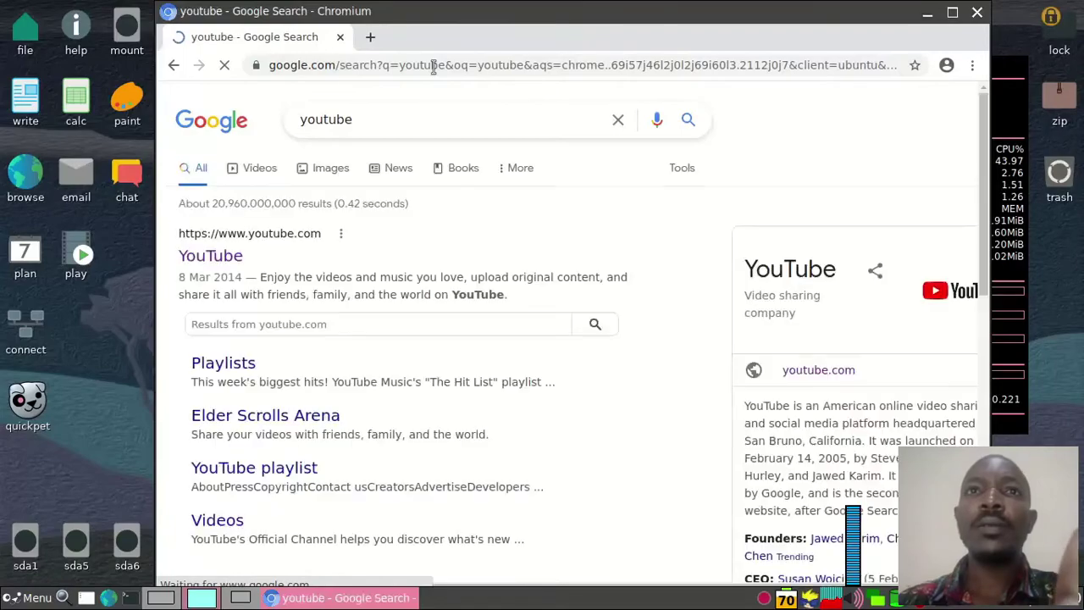
{"action": "left_click", "coordinate": [211, 257]}
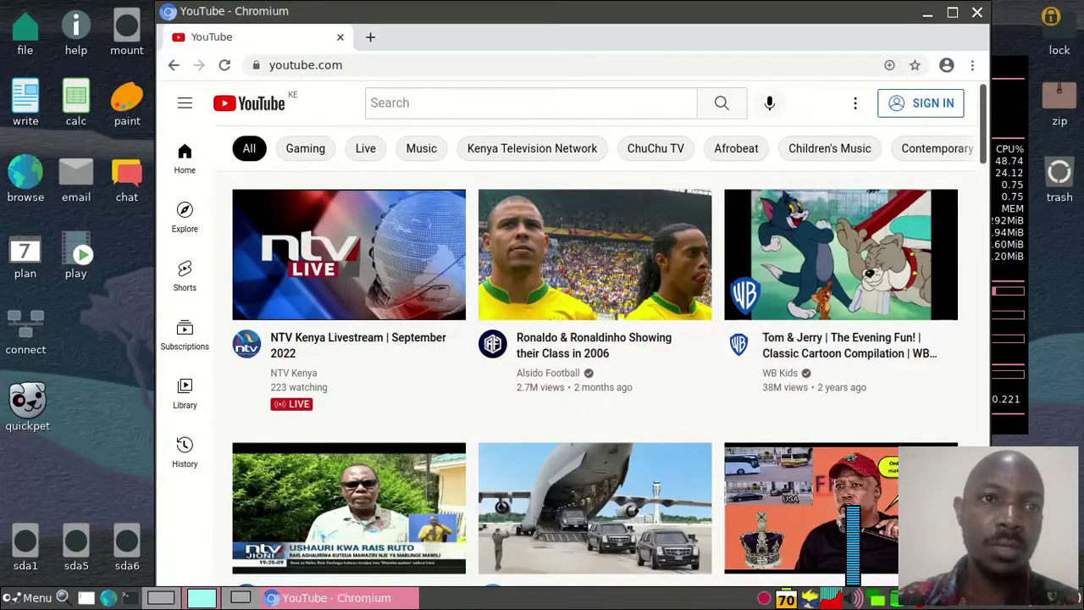
{"action": "left_click", "coordinate": [16, 598]}
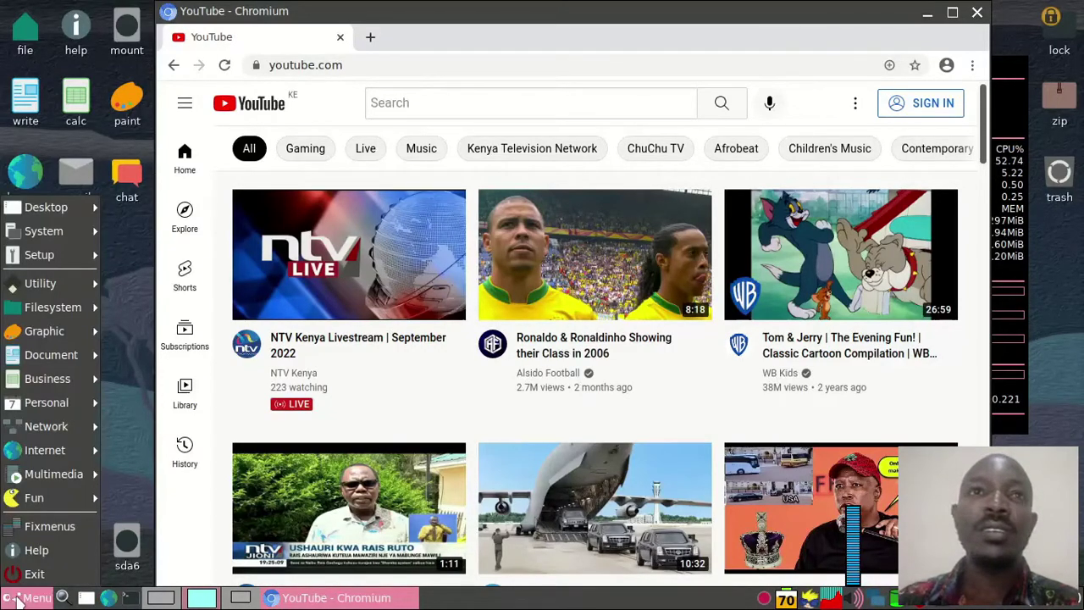
{"action": "mouse_move", "coordinate": [50, 349]}
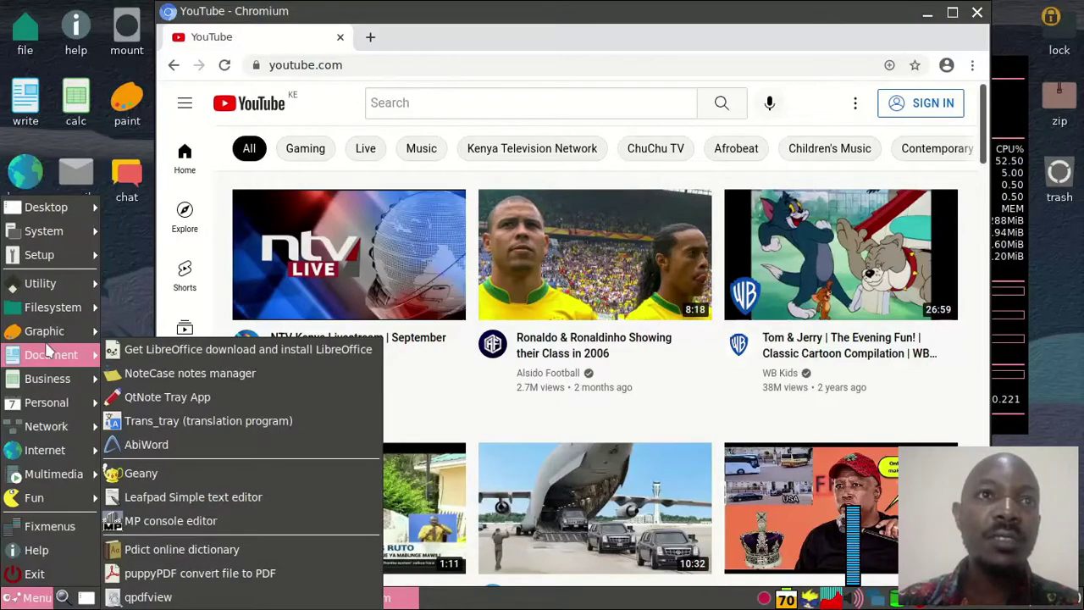
{"action": "mouse_move", "coordinate": [31, 411]}
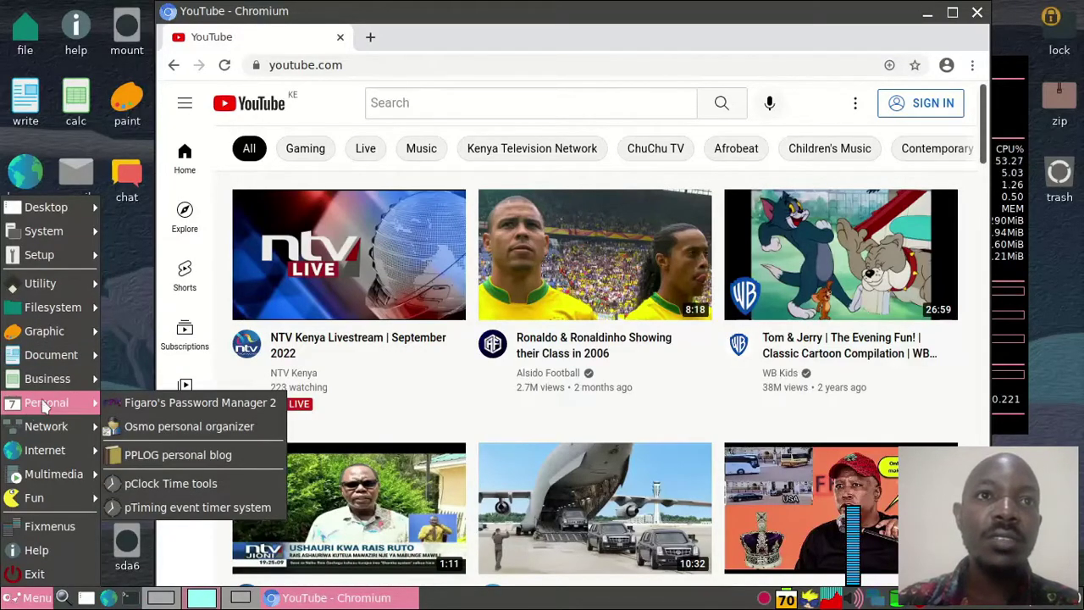
{"action": "mouse_move", "coordinate": [67, 479]}
{"action": "mouse_move", "coordinate": [85, 450]}
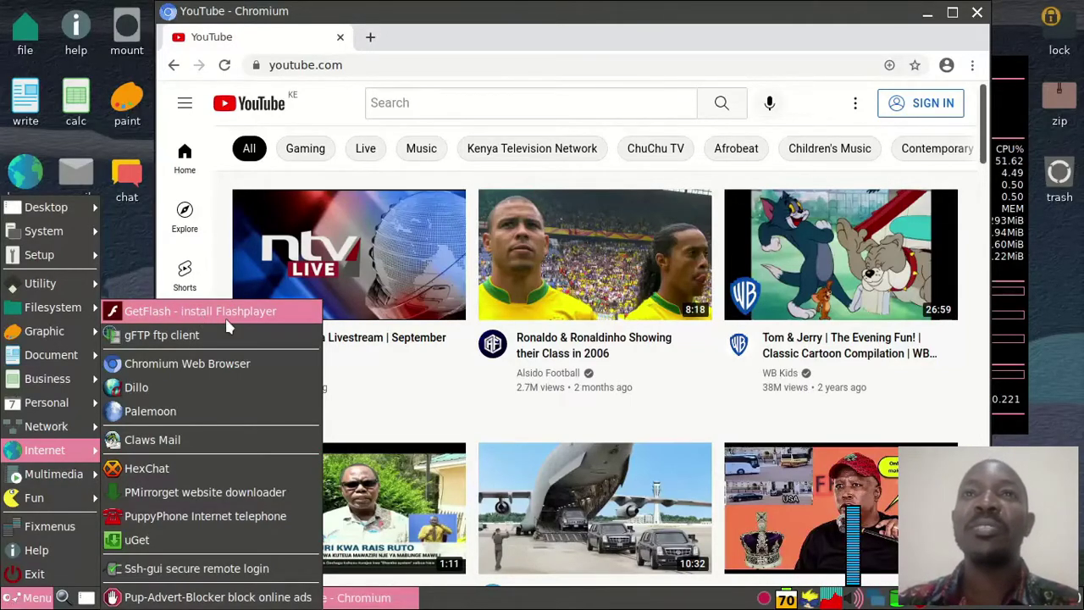
{"action": "left_click", "coordinate": [453, 56]}
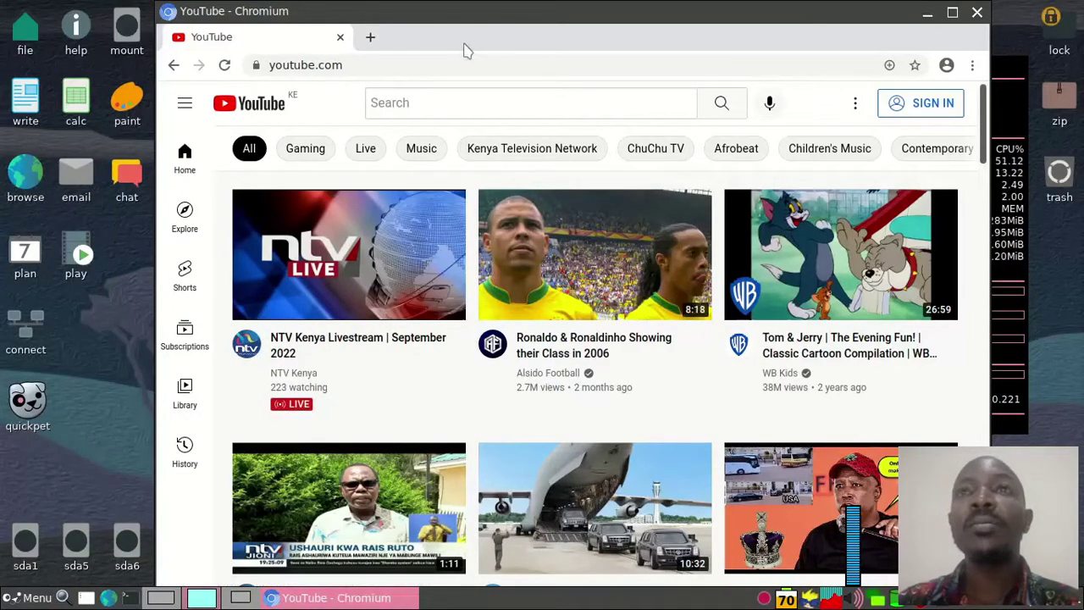
Open the NTV Kenya video "Rais ashauriwa kuteua mawaziri nje ya mabunge mawili" from the YouTube home page, and close Chromium.
{"action": "scroll", "coordinate": [534, 354], "scroll_direction": "down", "scroll_amount": 2}
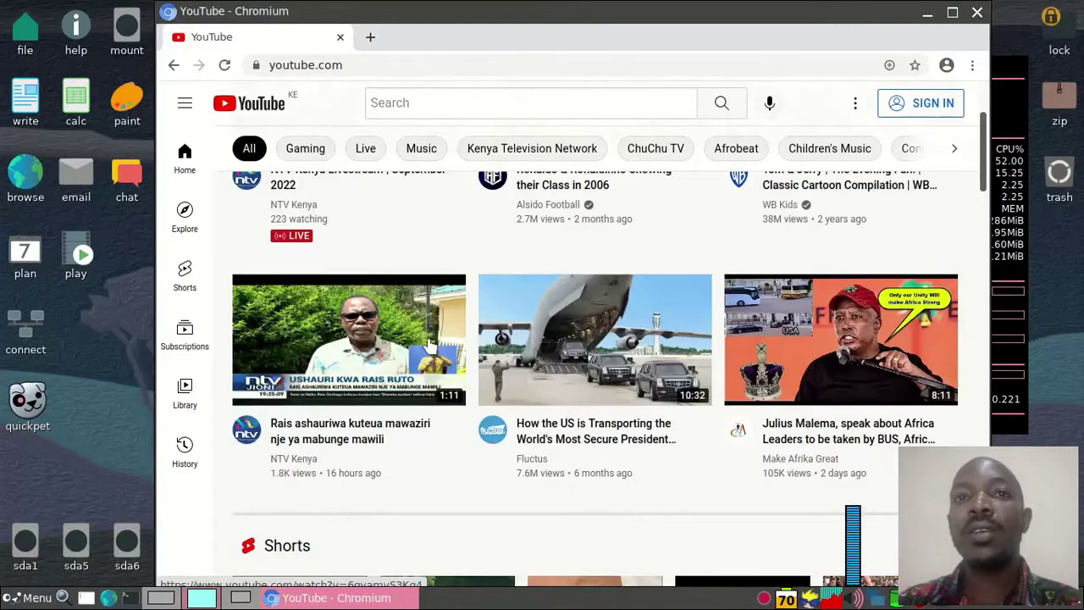
{"action": "scroll", "coordinate": [430, 345], "scroll_direction": "down", "scroll_amount": 1}
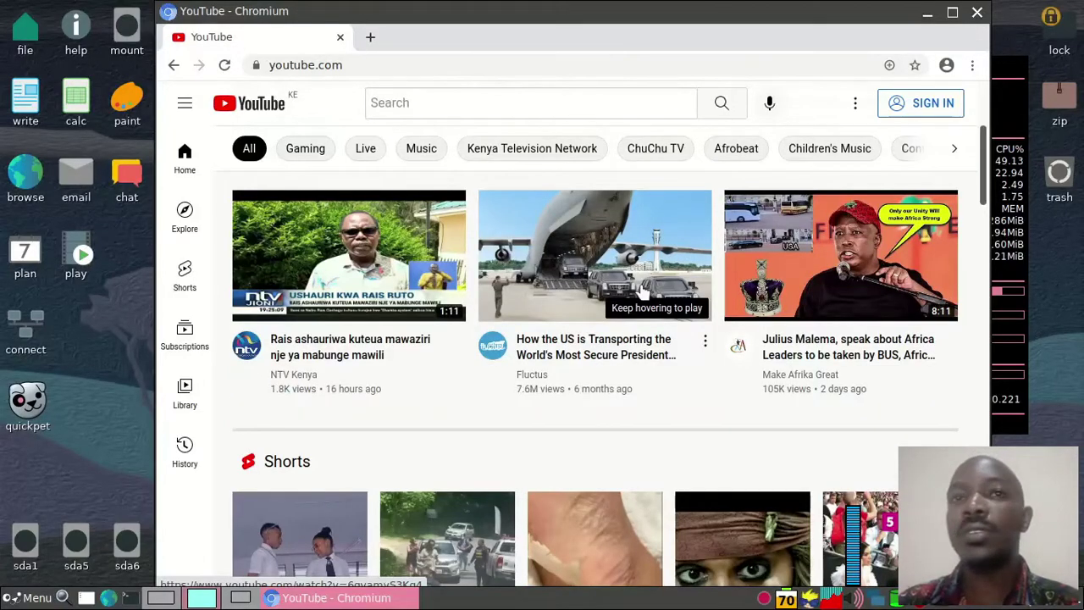
{"action": "left_click", "coordinate": [330, 256]}
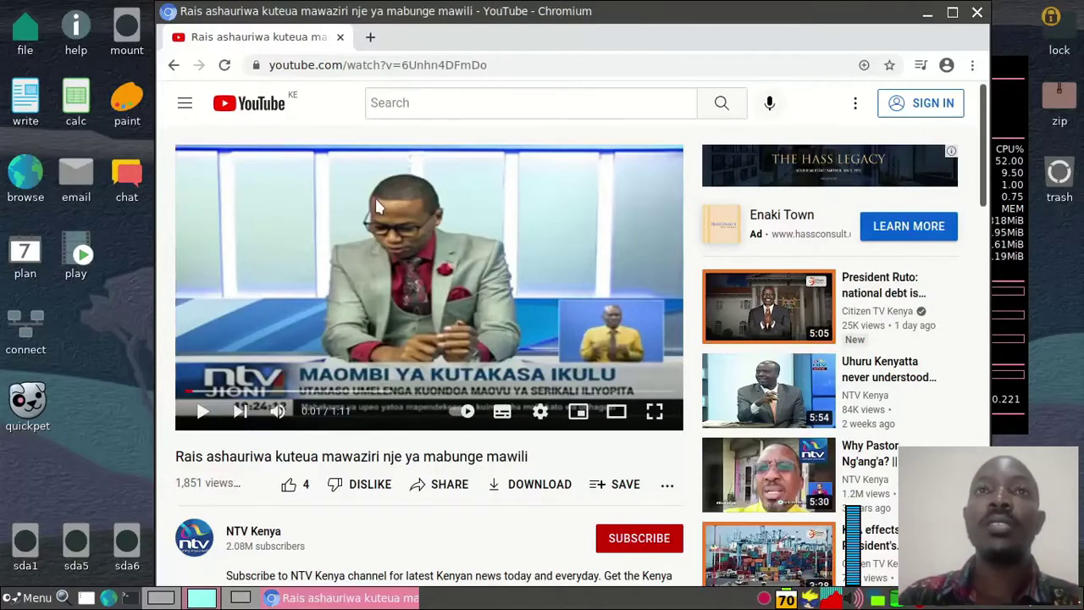
{"action": "left_click", "coordinate": [977, 13]}
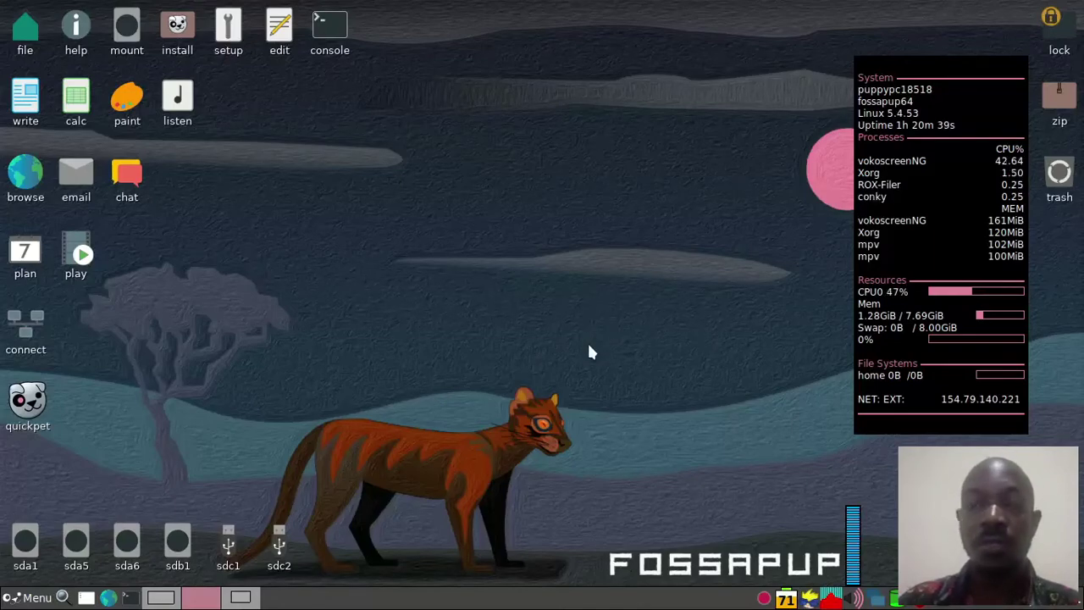
Open the Install window, move it higher on the desktop to view the Install Puppy options, and close it.
{"action": "left_click", "coordinate": [177, 36]}
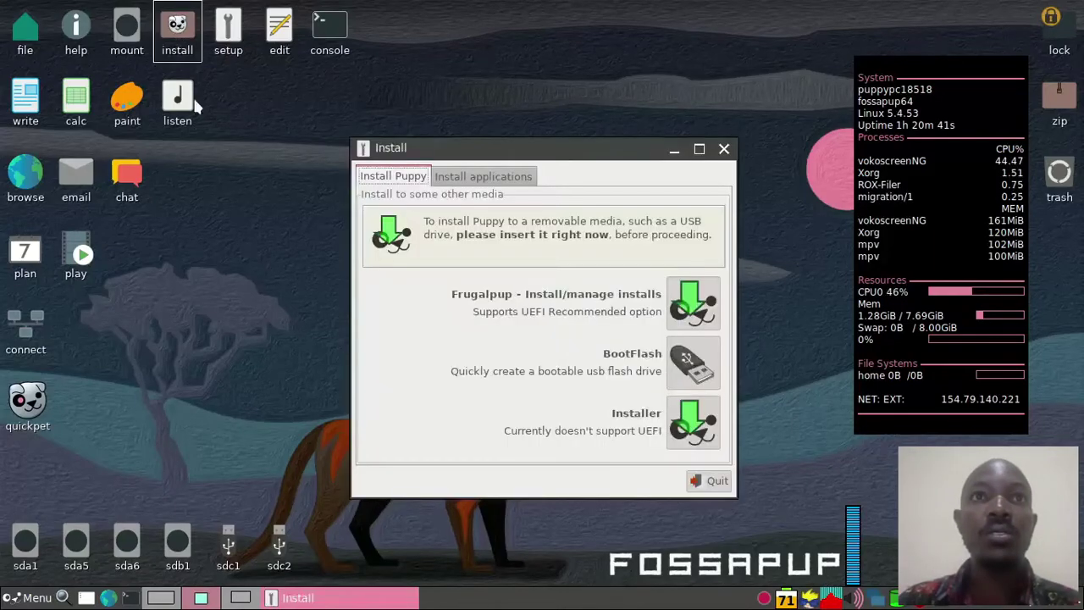
{"action": "left_click_drag", "start_coordinate": [562, 150], "coordinate": [551, 75]}
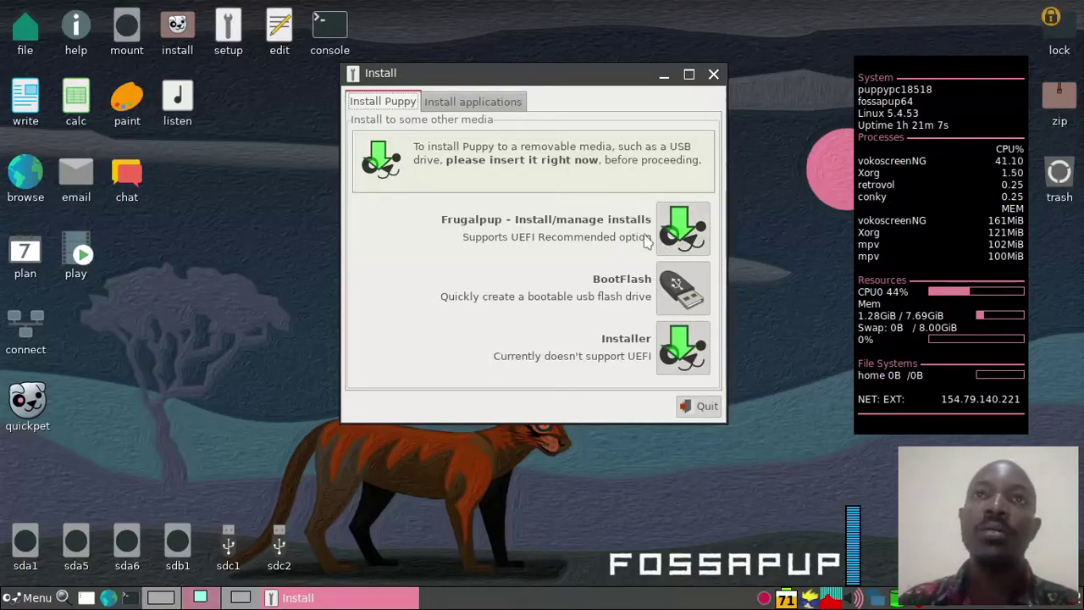
{"action": "left_click", "coordinate": [713, 74]}
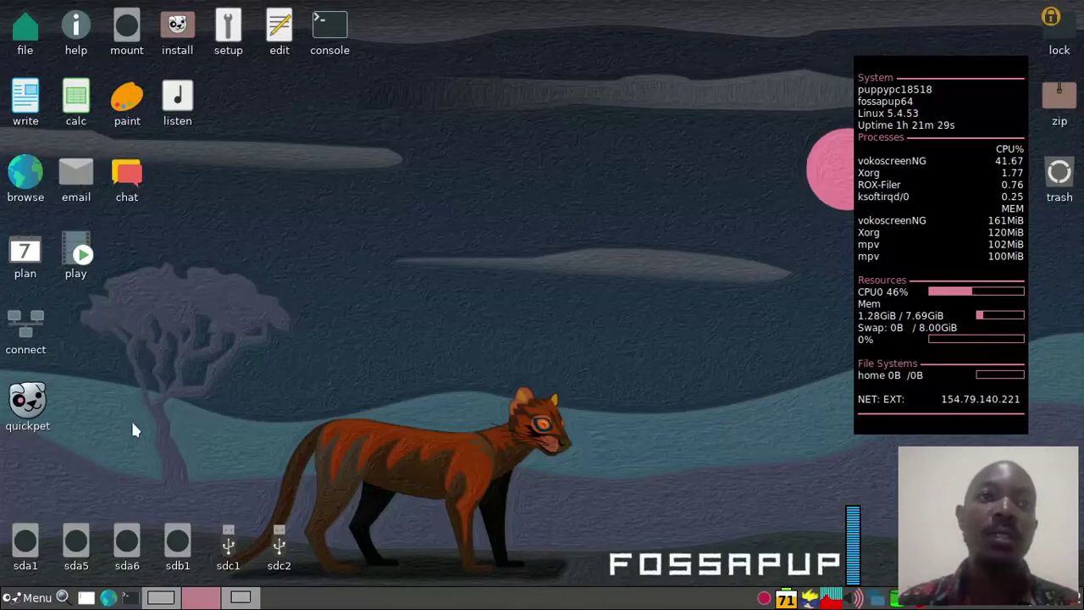
Open Puppy Package Manager, look through the Desktop category's package list, and close it.
{"action": "left_click", "coordinate": [36, 597]}
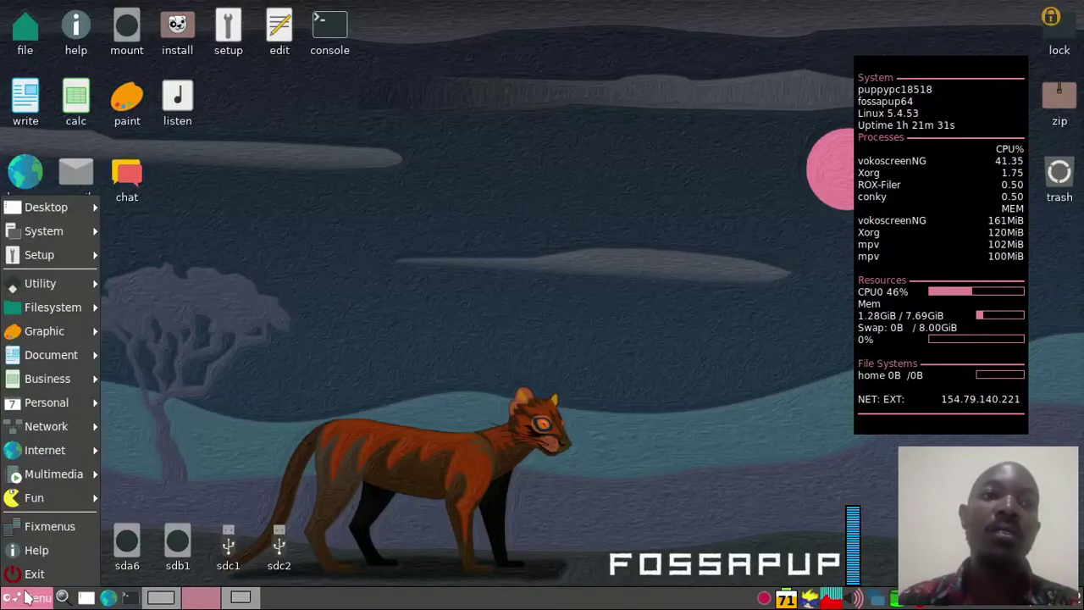
{"action": "mouse_move", "coordinate": [44, 258]}
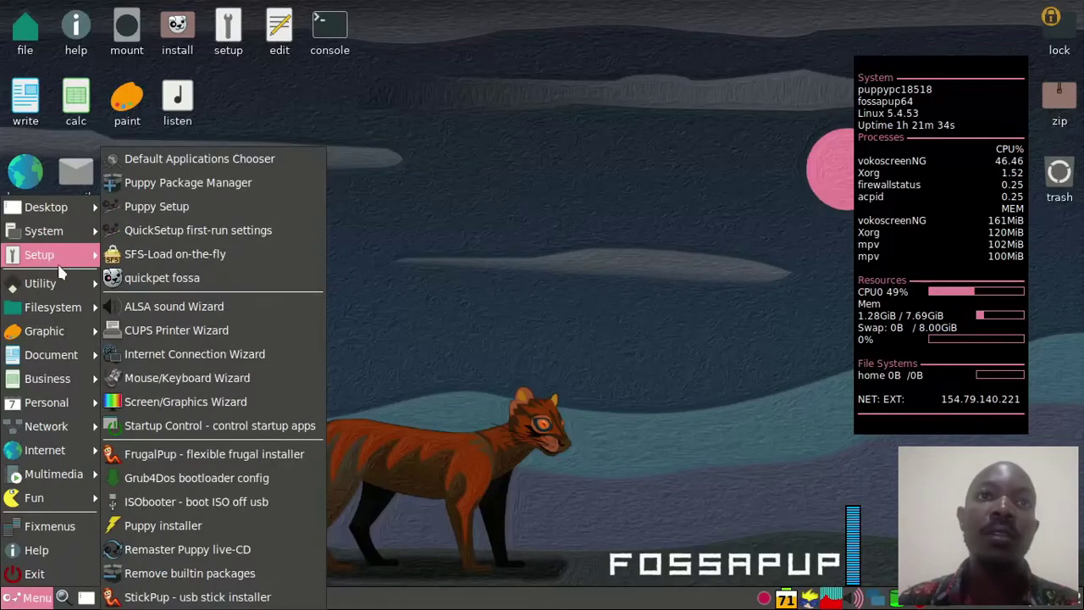
{"action": "left_click", "coordinate": [212, 183]}
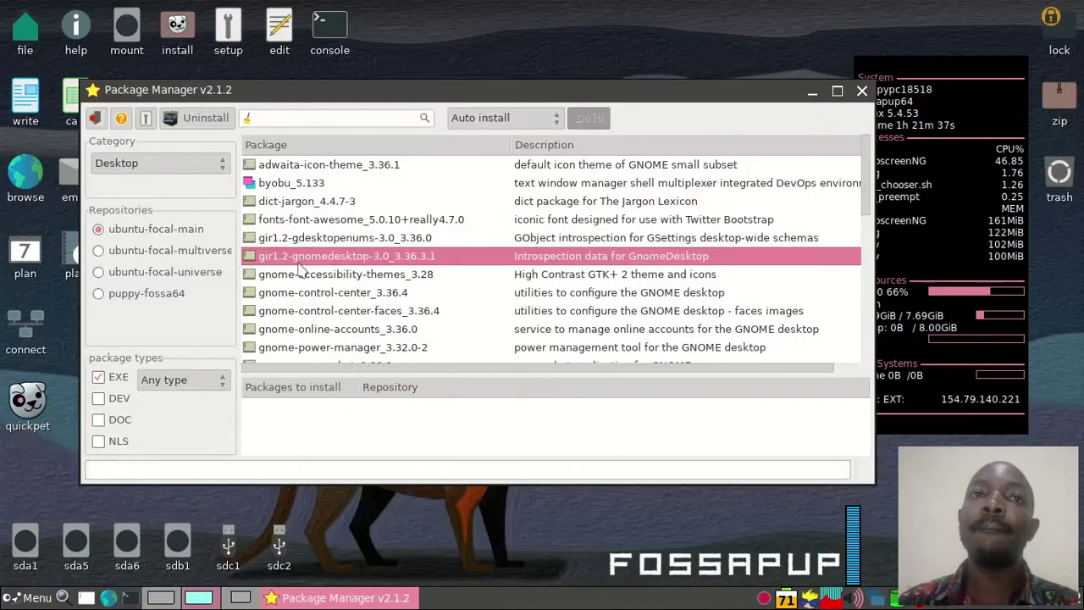
{"action": "scroll", "coordinate": [424, 264], "scroll_direction": "down", "scroll_amount": 1}
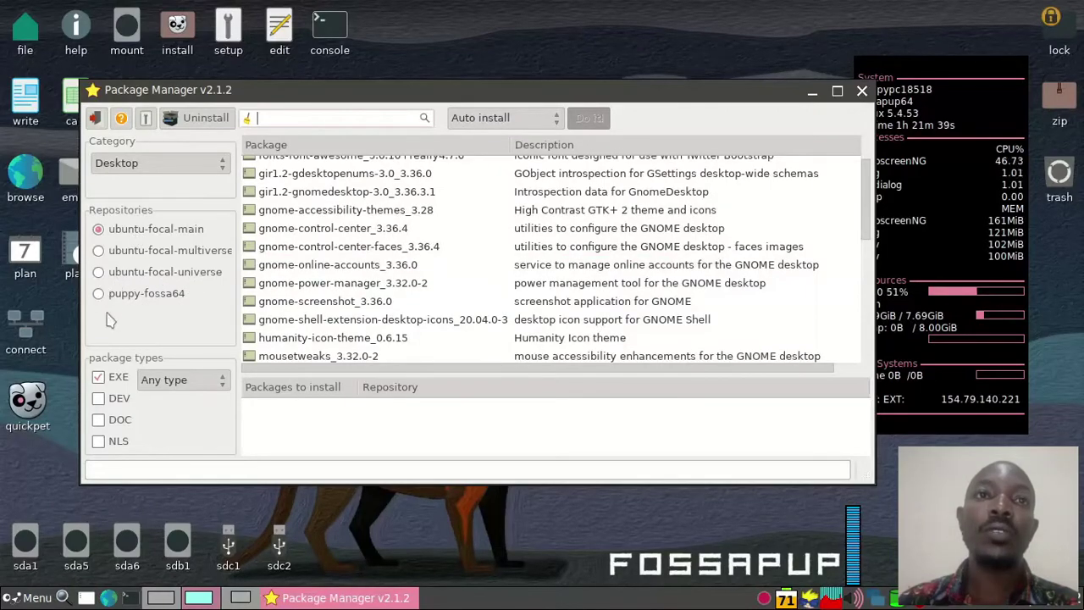
{"action": "scroll", "coordinate": [398, 280], "scroll_direction": "up", "scroll_amount": 1}
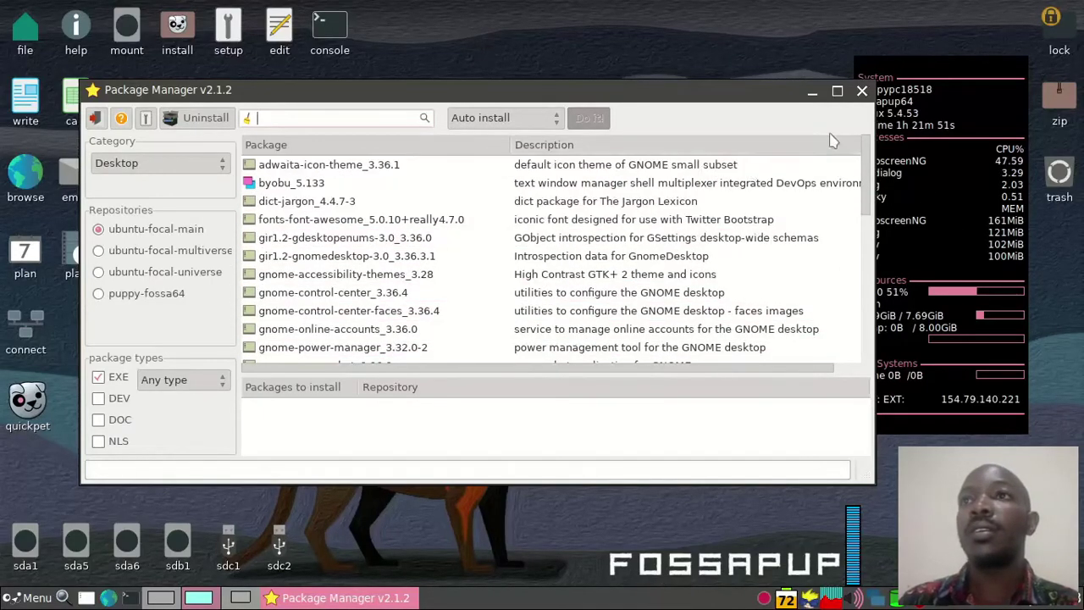
{"action": "left_click", "coordinate": [862, 89]}
Open and close the console, and do the same with the mpv media player.
{"action": "left_click", "coordinate": [329, 33]}
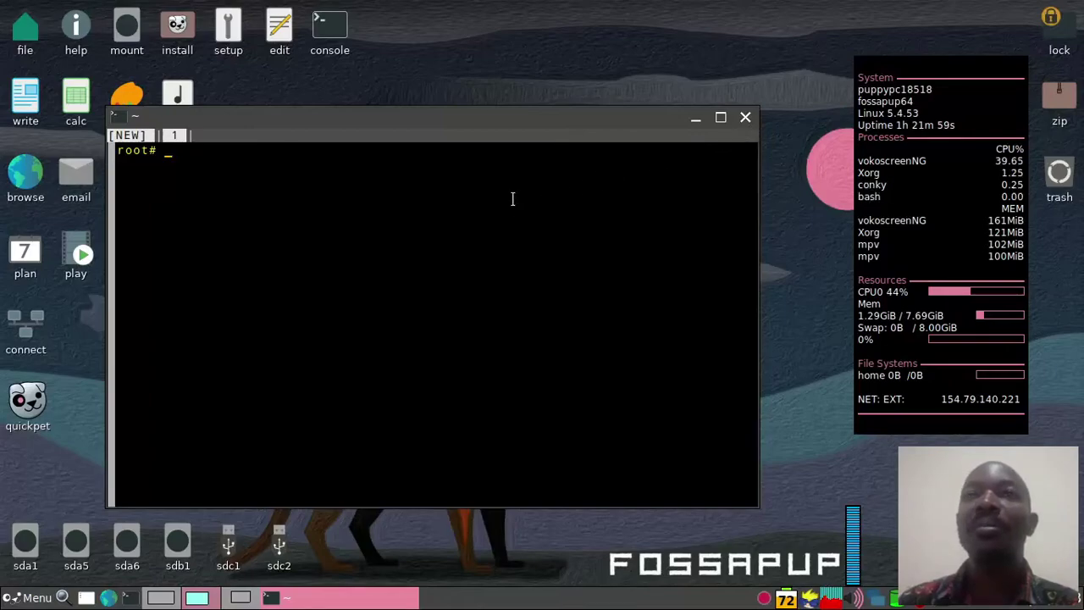
{"action": "left_click", "coordinate": [745, 118]}
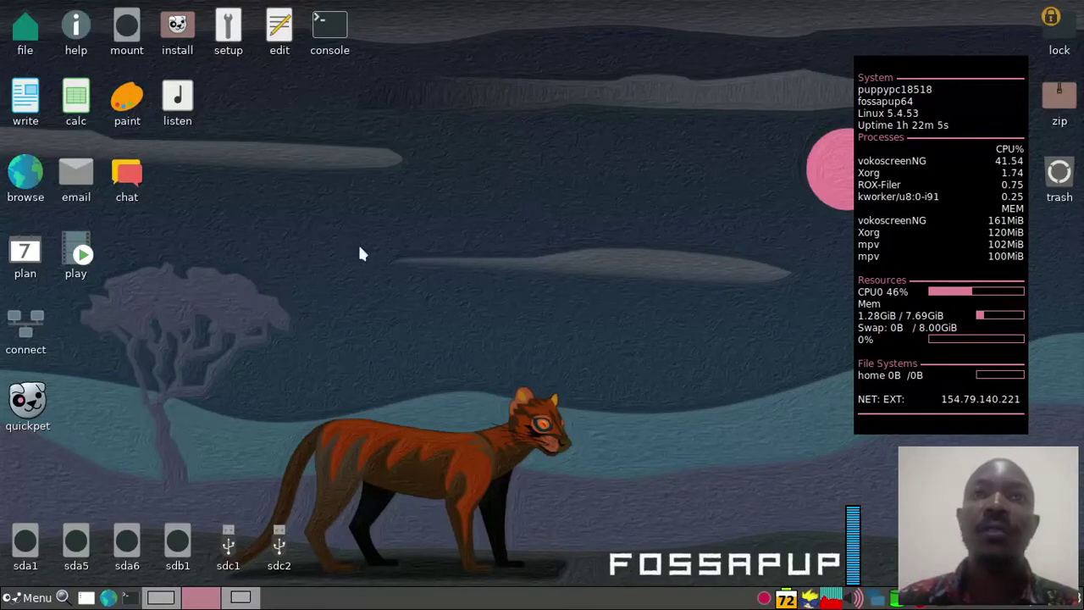
{"action": "left_click", "coordinate": [82, 256]}
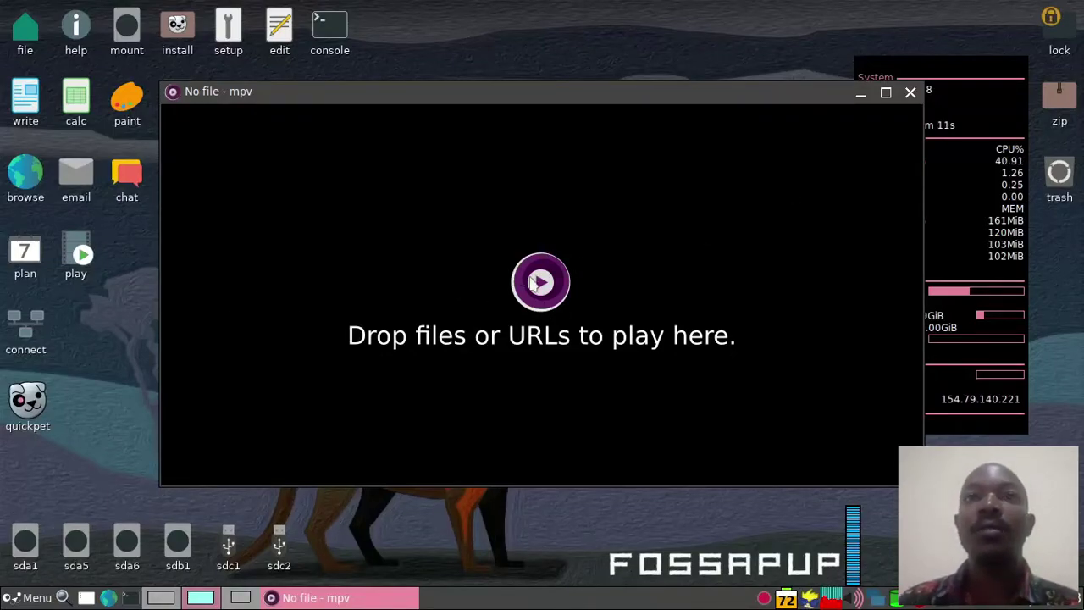
{"action": "left_click", "coordinate": [911, 92]}
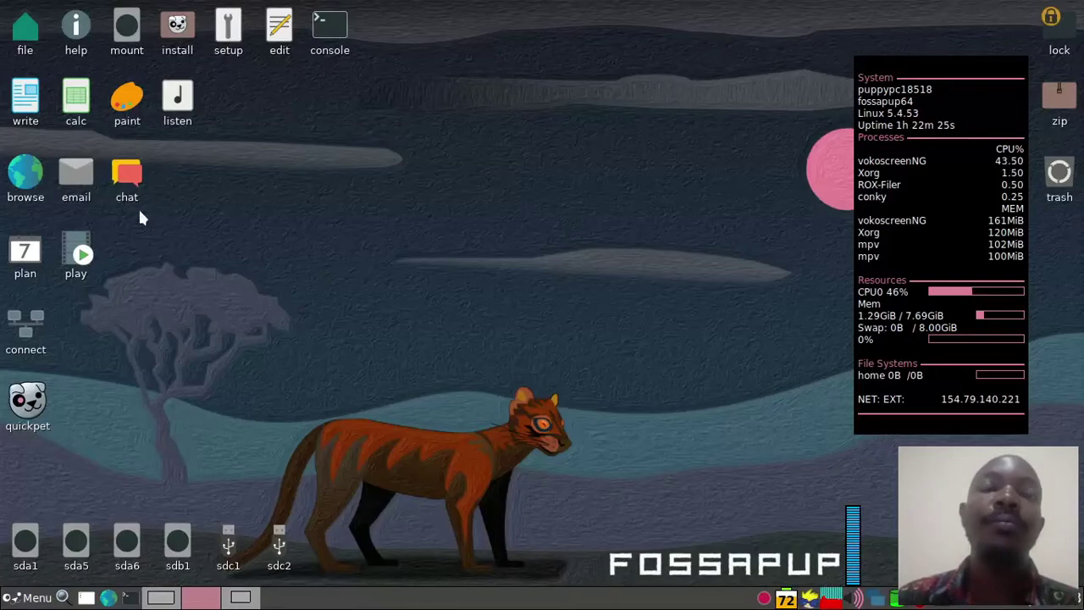
Open the HexChat client, move its window to view the #puppylinux channel, and quit it.
{"action": "left_click", "coordinate": [129, 177]}
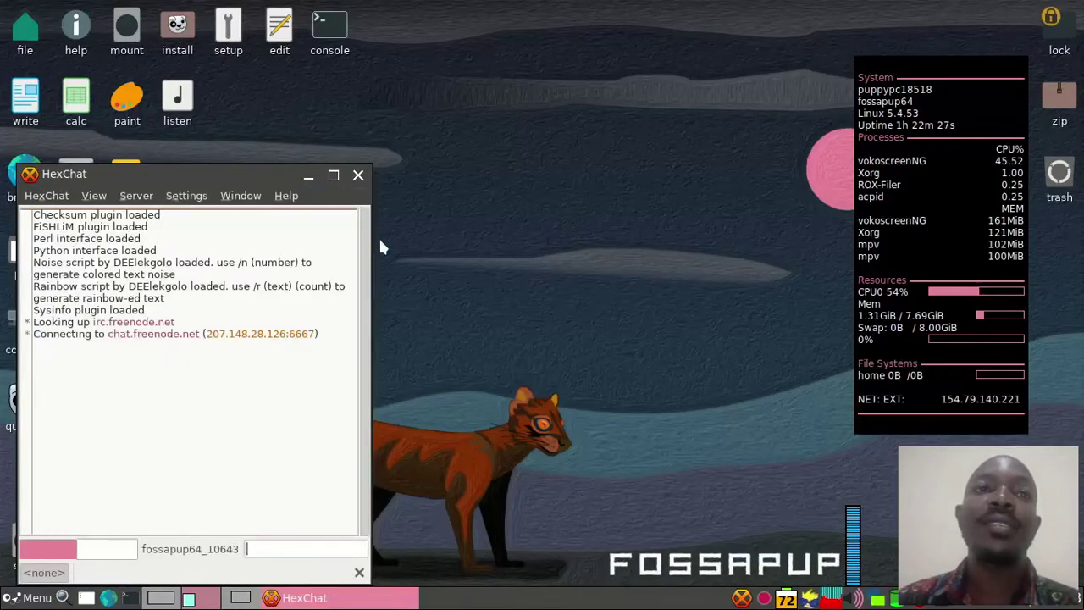
{"action": "left_click_drag", "start_coordinate": [195, 174], "coordinate": [298, 74]}
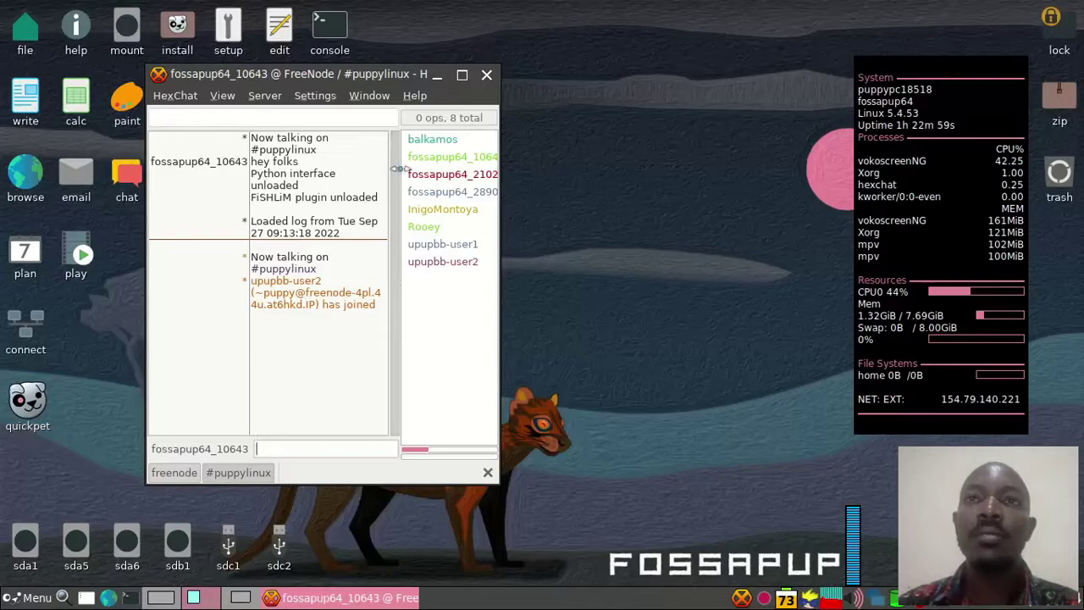
{"action": "left_click", "coordinate": [487, 74]}
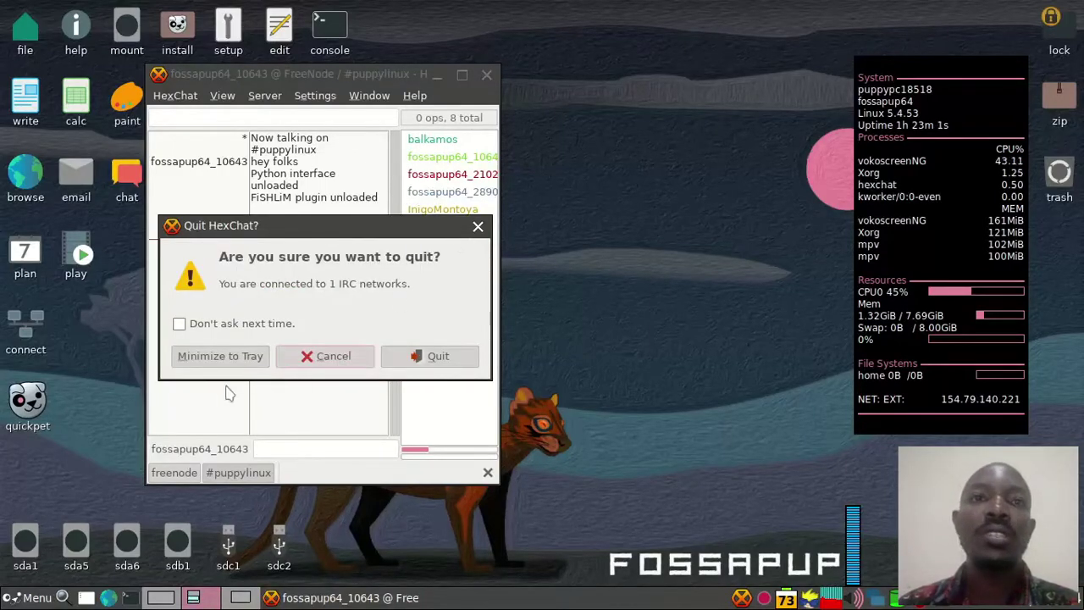
{"action": "left_click", "coordinate": [434, 358]}
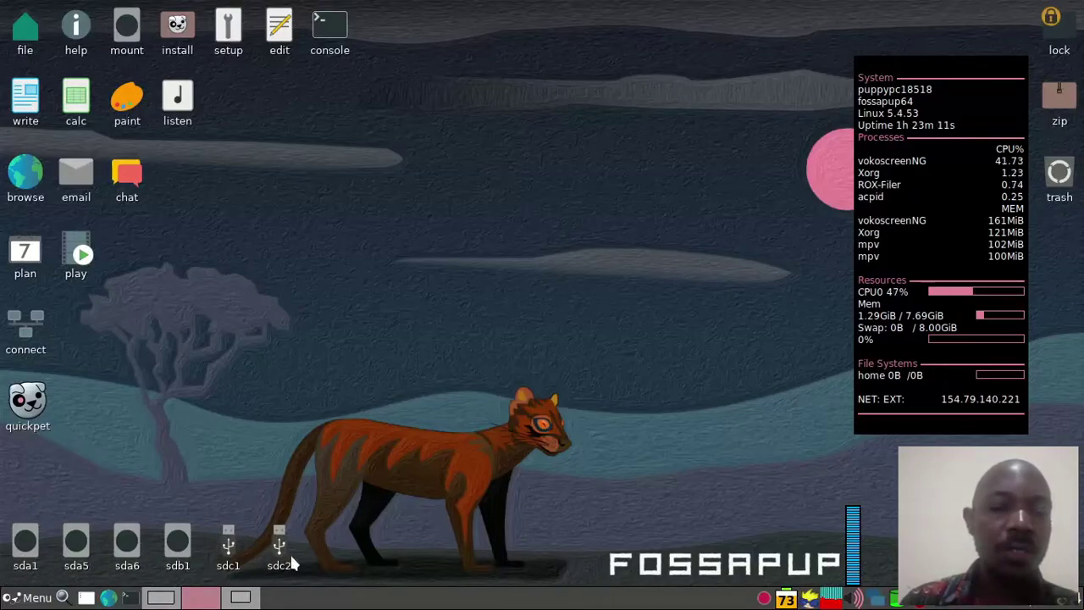
View the home folder in the file manager, close it, and look at the Fun programs among the installed applications.
{"action": "left_click", "coordinate": [24, 30]}
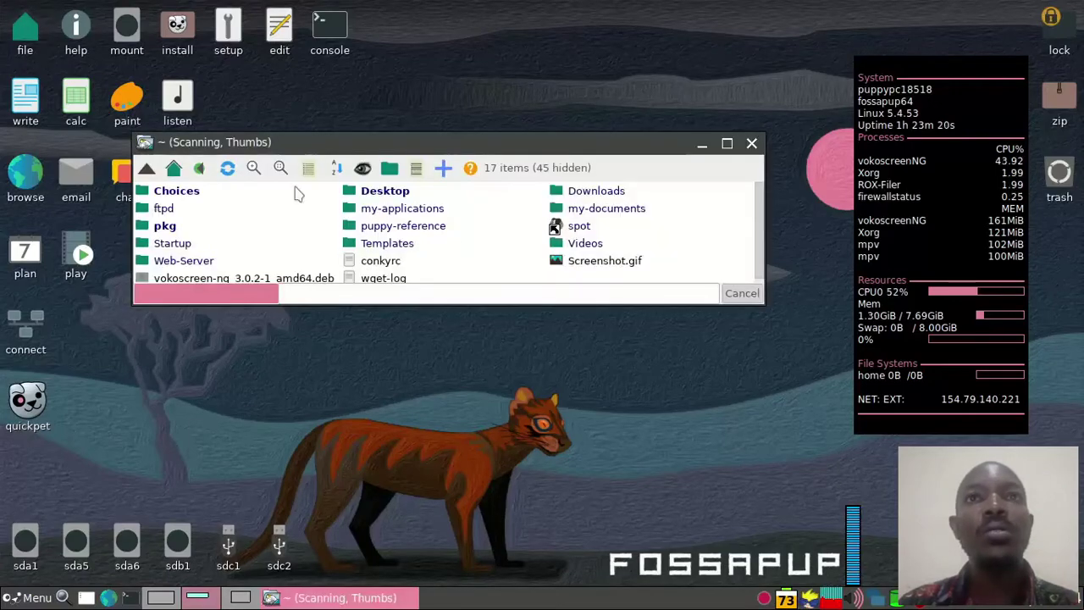
{"action": "left_click", "coordinate": [751, 145]}
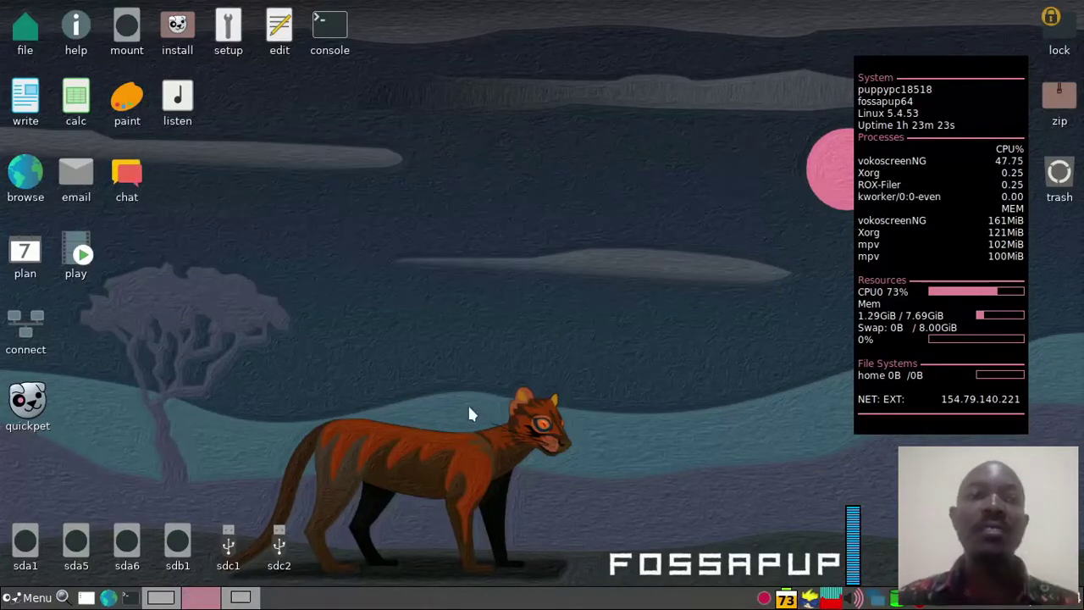
{"action": "left_click", "coordinate": [23, 597]}
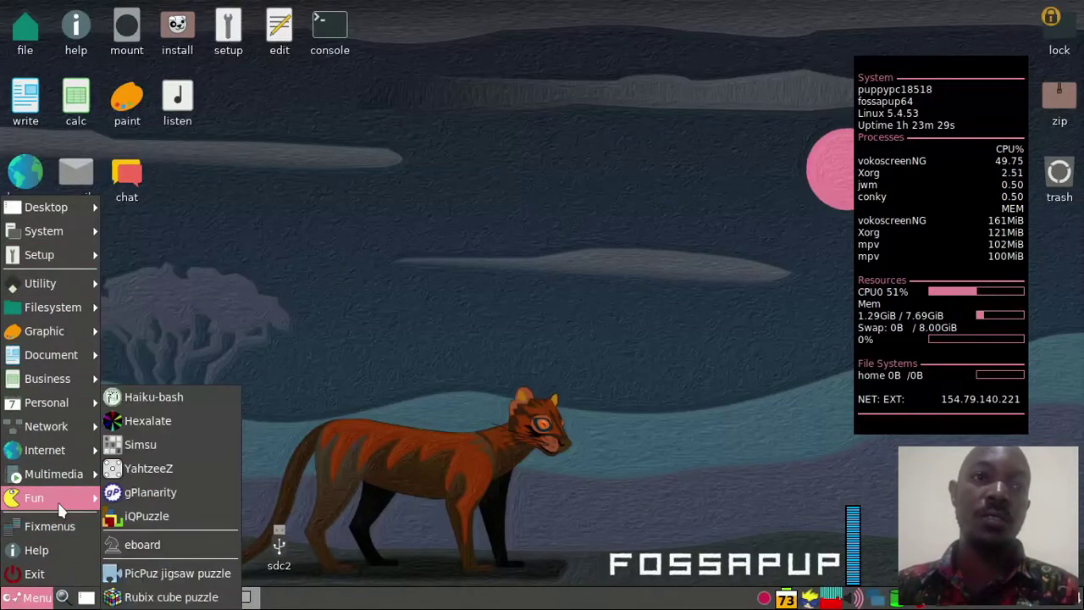
{"action": "mouse_move", "coordinate": [65, 381]}
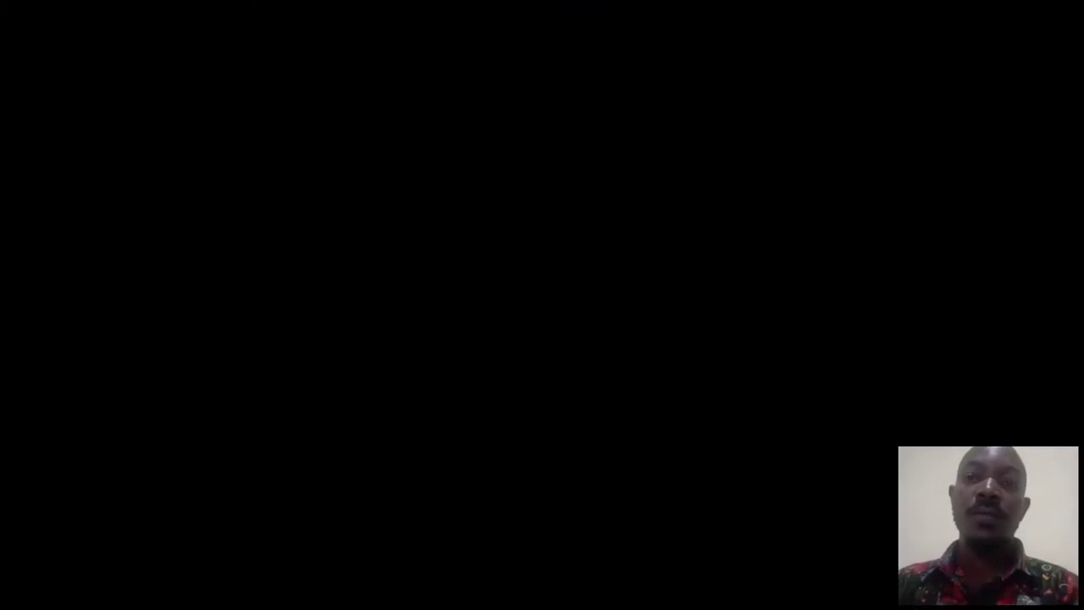